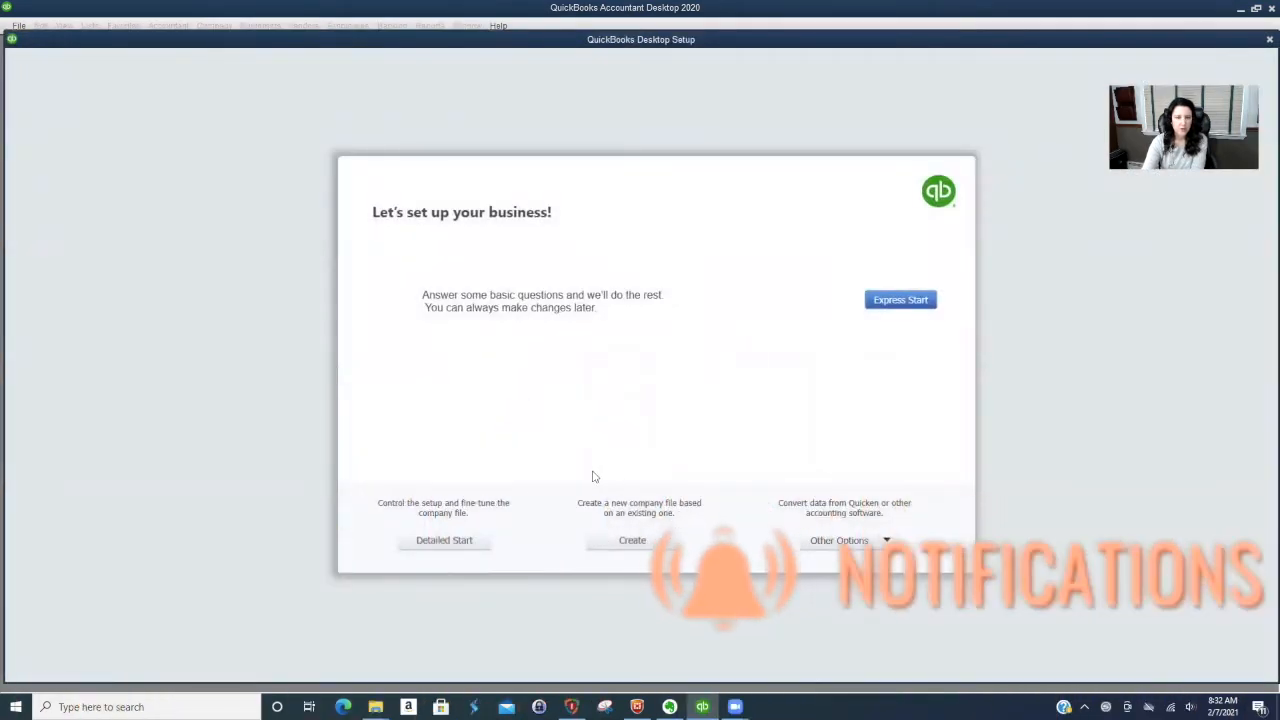
# - Start a detailed company setup and enter Hudson Valley Bookkeeping, Inc. as the company name
pyautogui.click(440, 542)
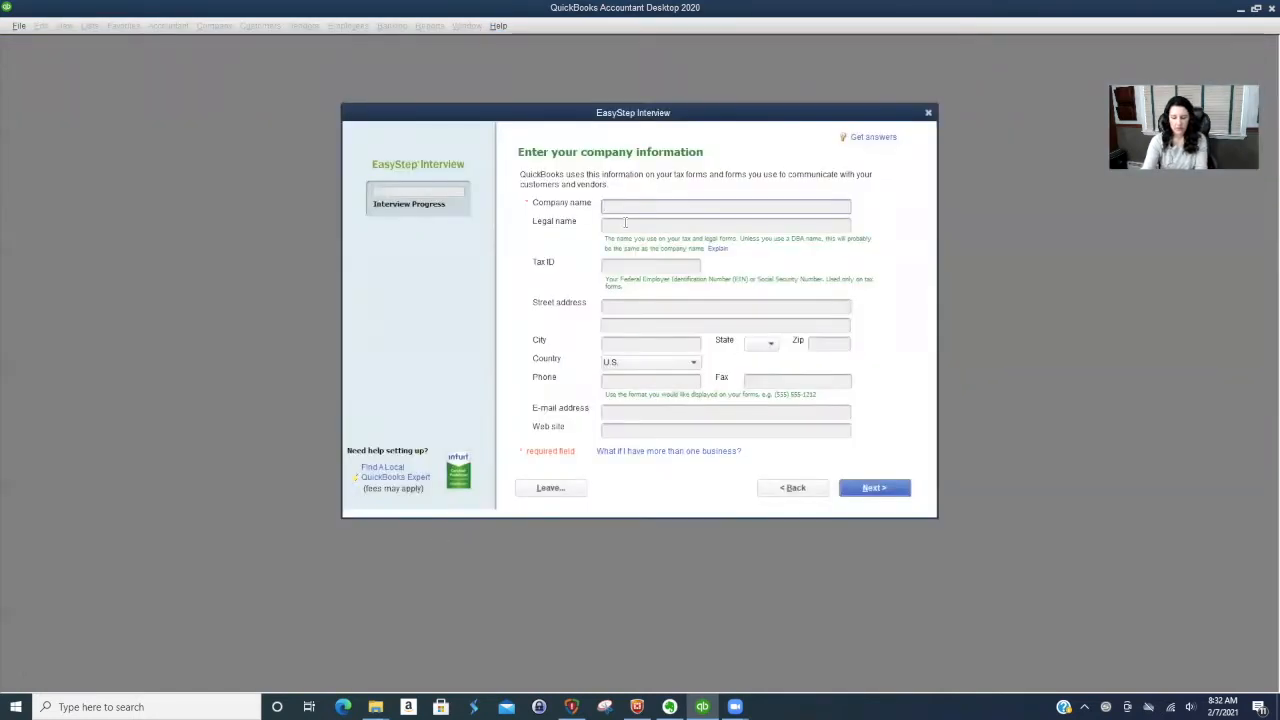
pyautogui.write('Hudson Valley Bookkeeping, Inc.')
pyautogui.click(667, 264)
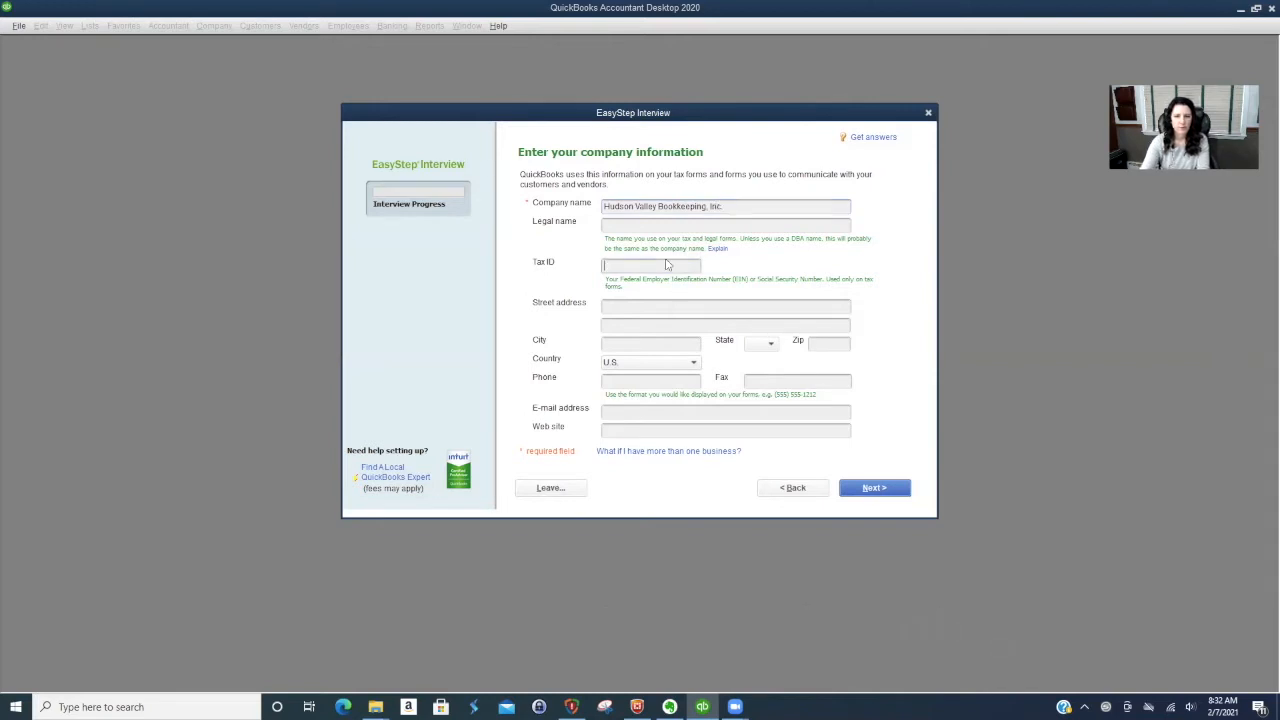
# - Fill in the company's street address, city, state and zip code, and continue to the industry selection
pyautogui.click(621, 308)
pyautogui.write('4')
pyautogui.press('BackSpace')
pyautogui.write('777 We')
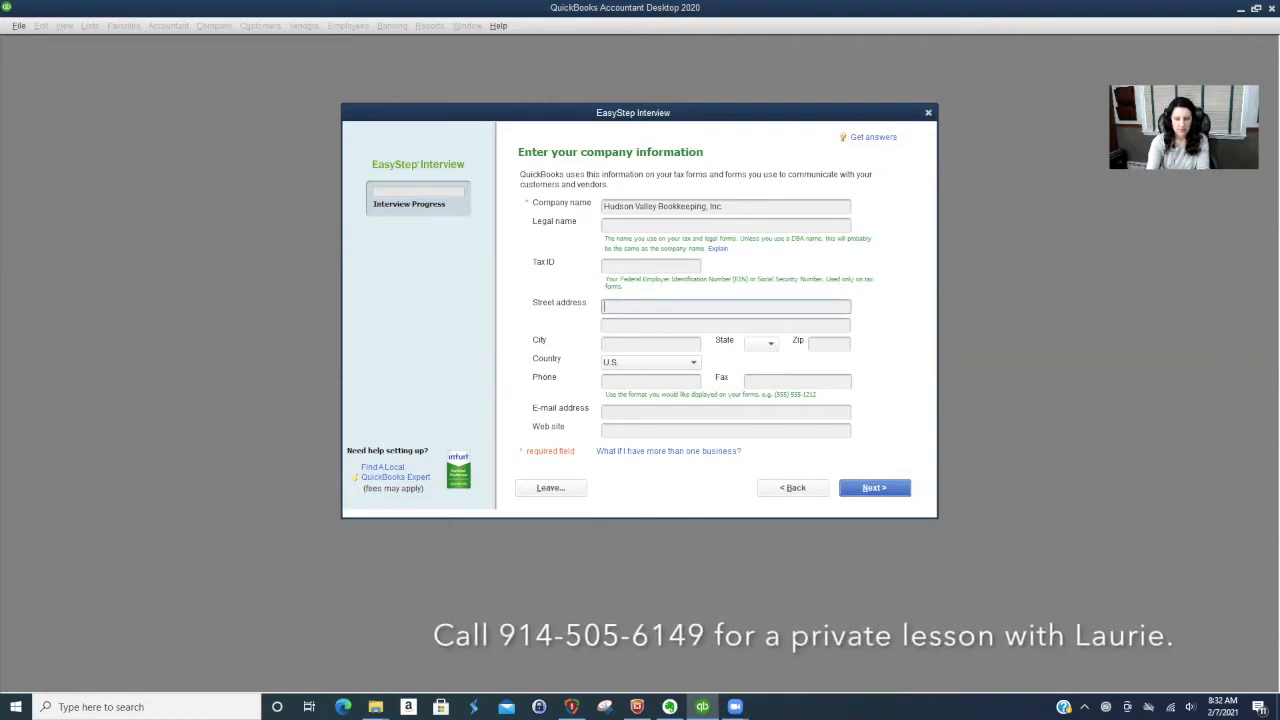
pyautogui.write('stchest')
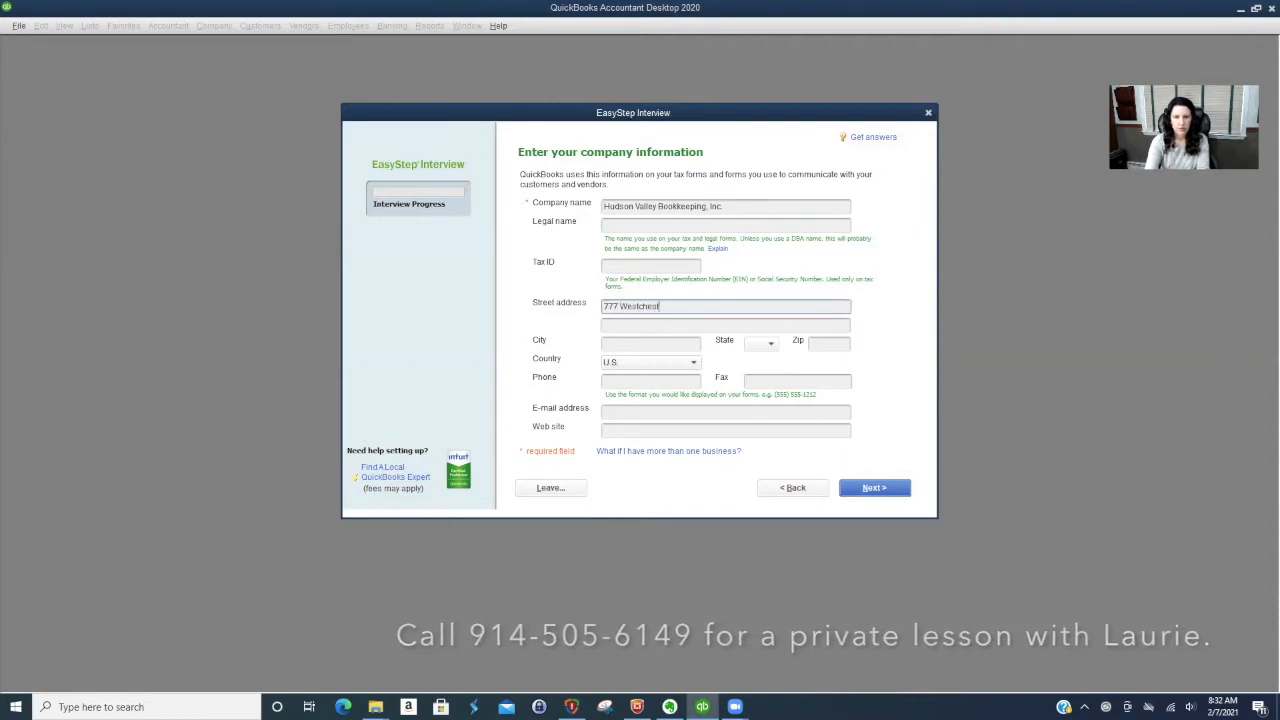
pyautogui.write('er Avenue')
pyautogui.press('Tab')
pyautogui.write('White Plains')
pyautogui.press('Tab')
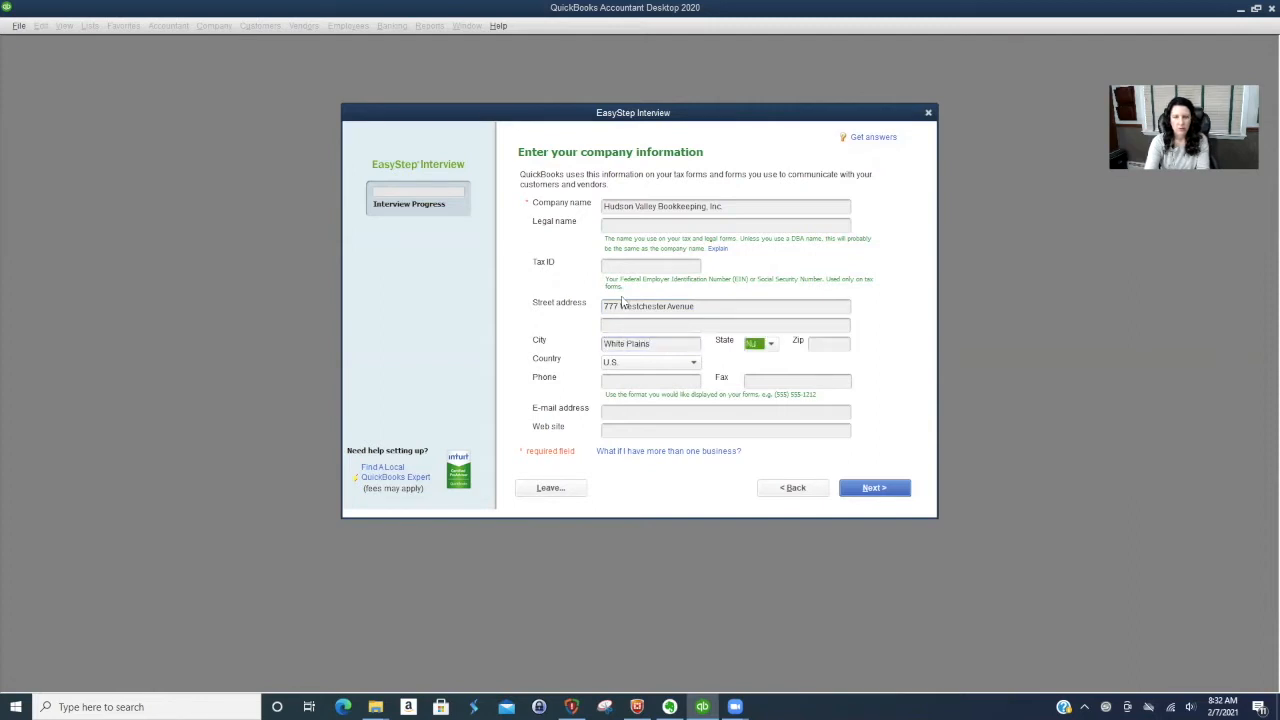
pyautogui.press('Tab')
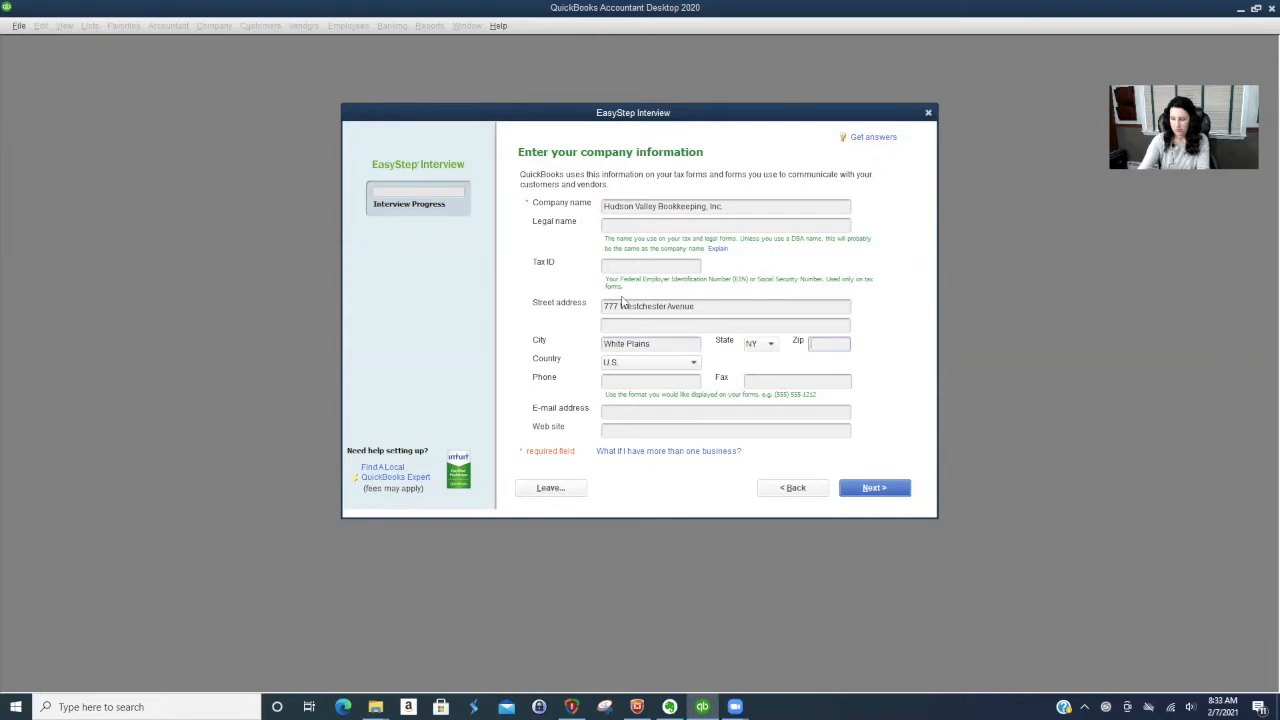
pyautogui.write('10604')
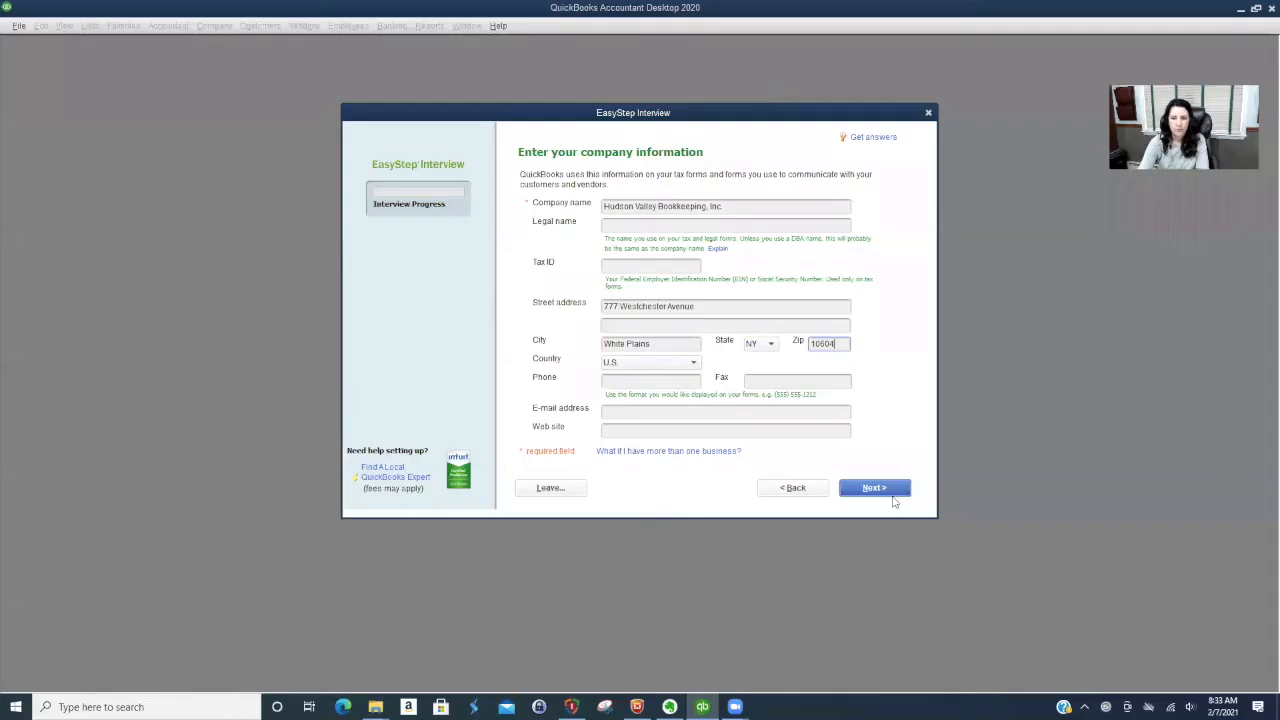
pyautogui.click(890, 495)
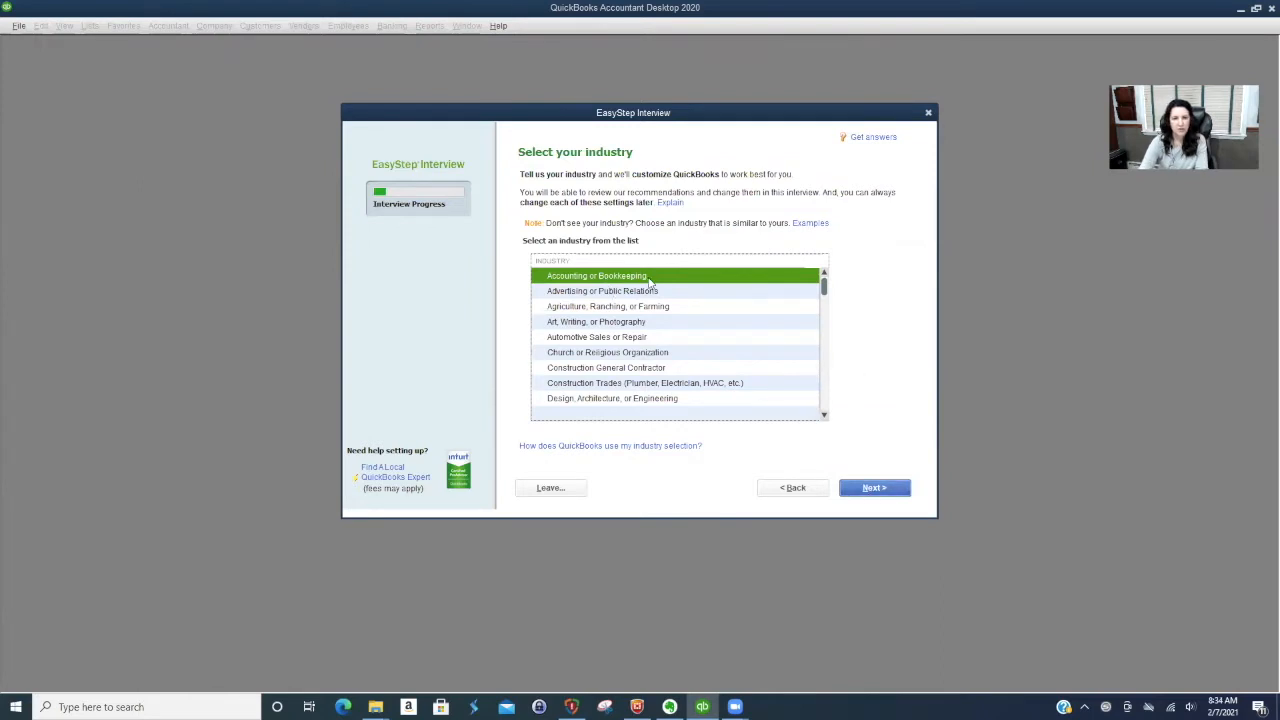
# - Set the industry to Accounting or Bookkeeping and the organization to S Corporation, with the fiscal year starting in January
pyautogui.click(879, 490)
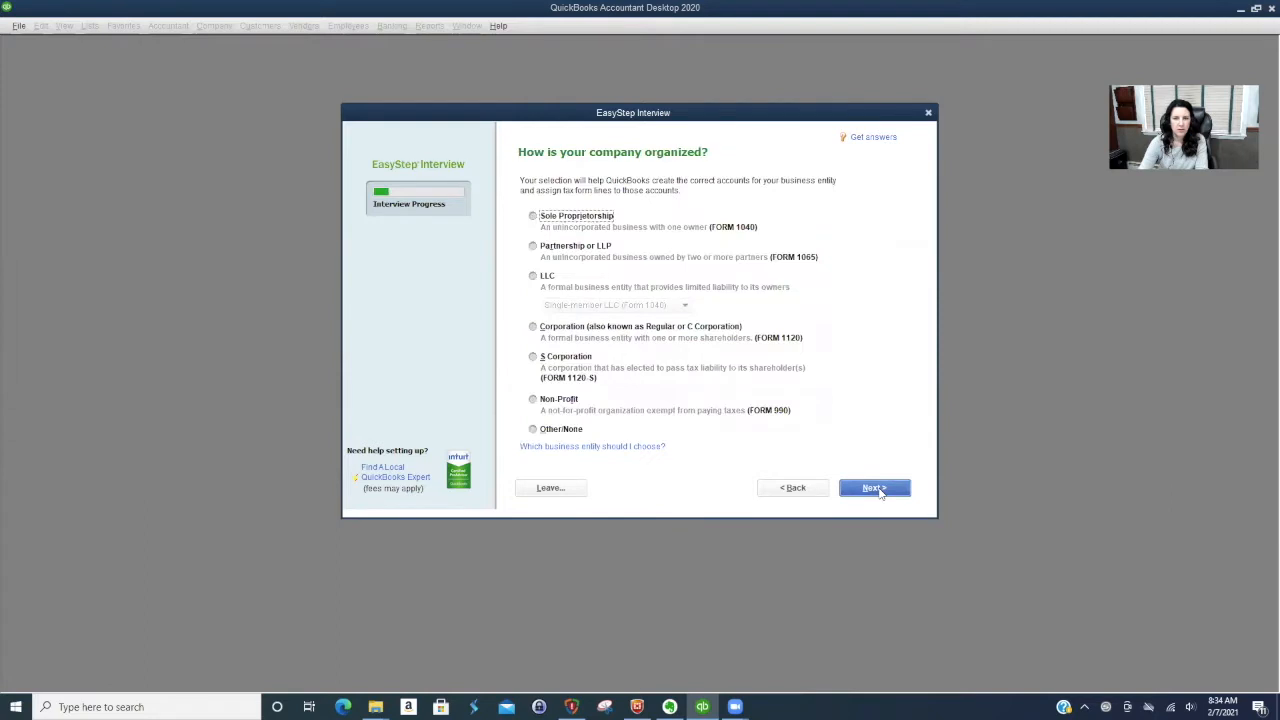
pyautogui.click(533, 357)
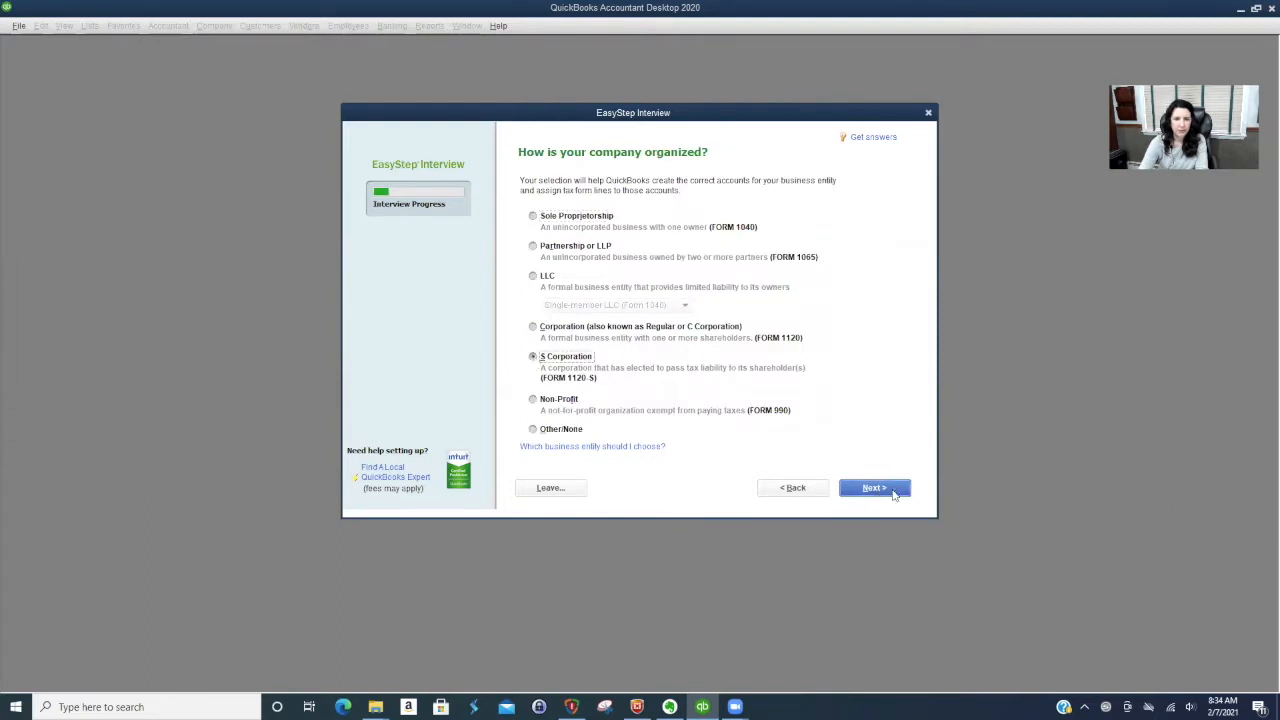
pyautogui.click(874, 488)
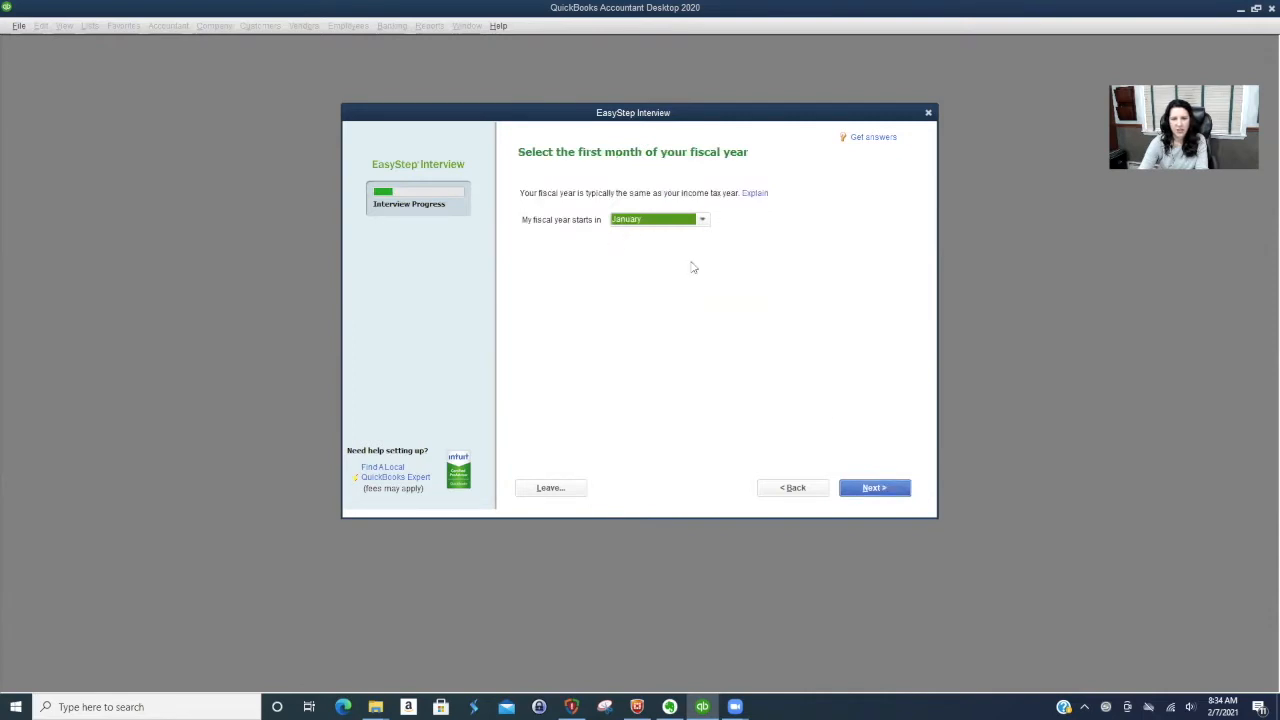
pyautogui.click(870, 490)
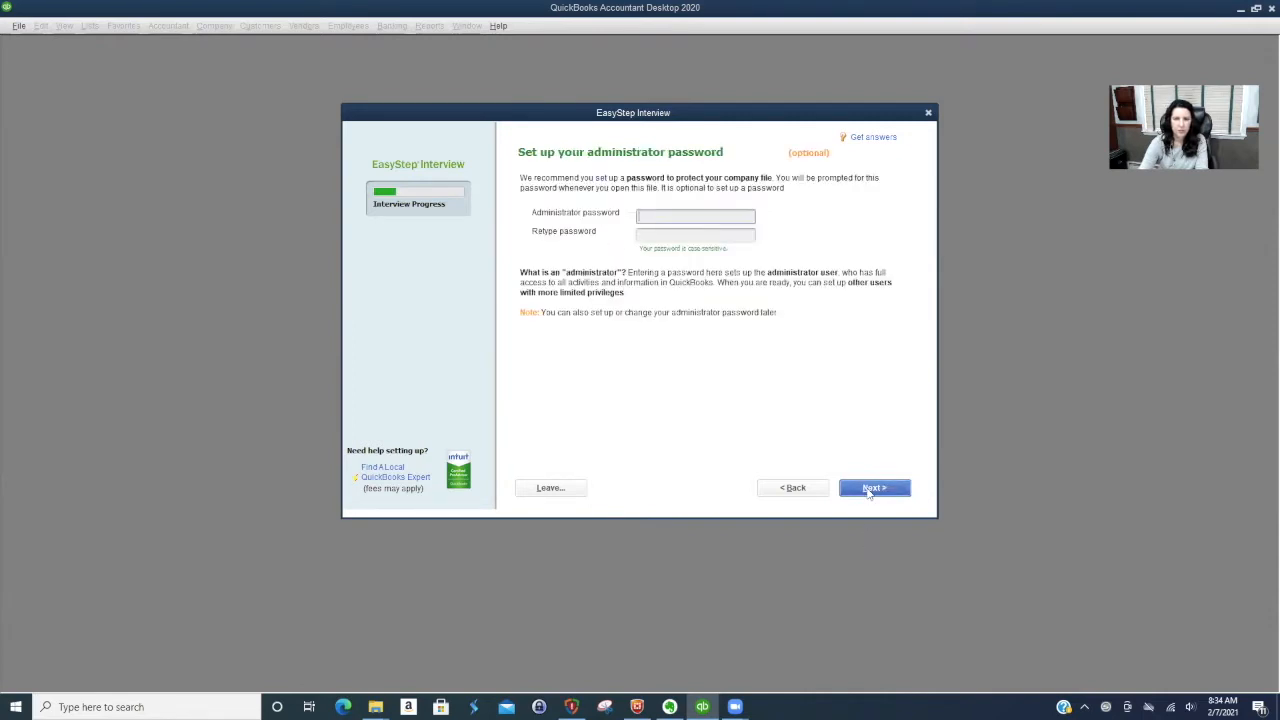
# - Set up the administrator password by entering it and retyping it for confirmation
pyautogui.write('a')
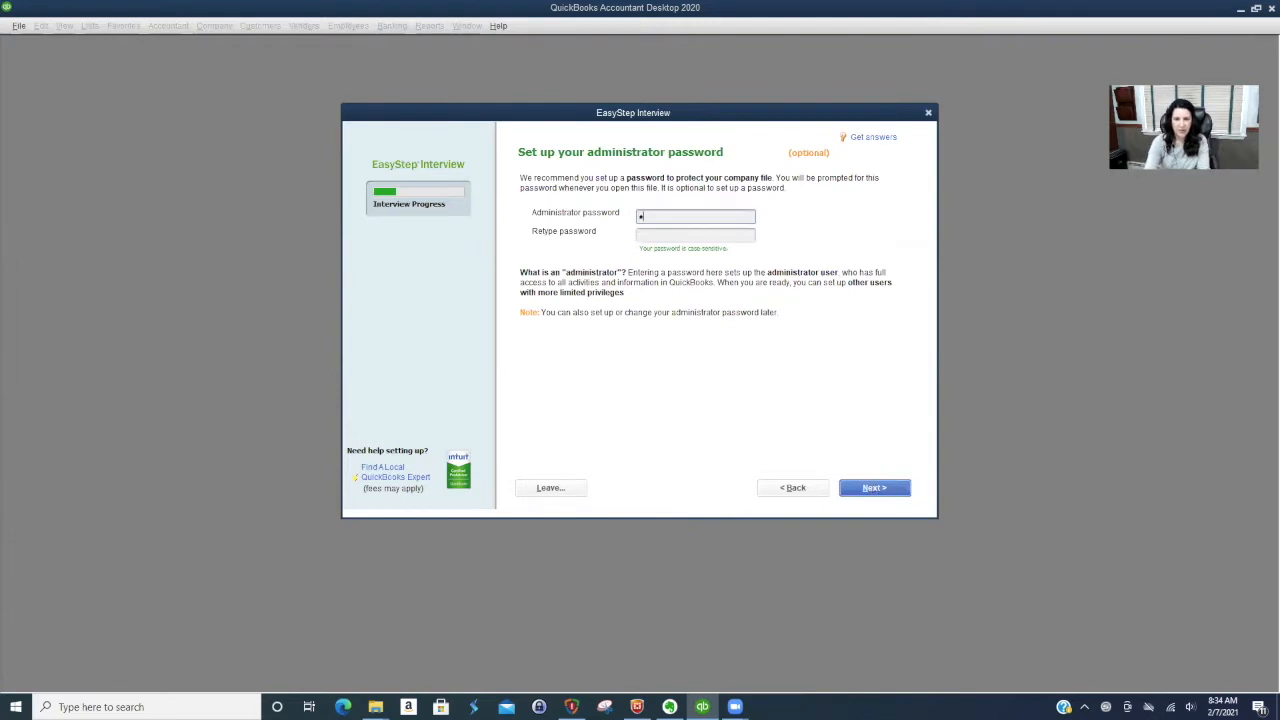
pyautogui.write('•••••••••')
pyautogui.press('Tab')
pyautogui.write('••••••••••')
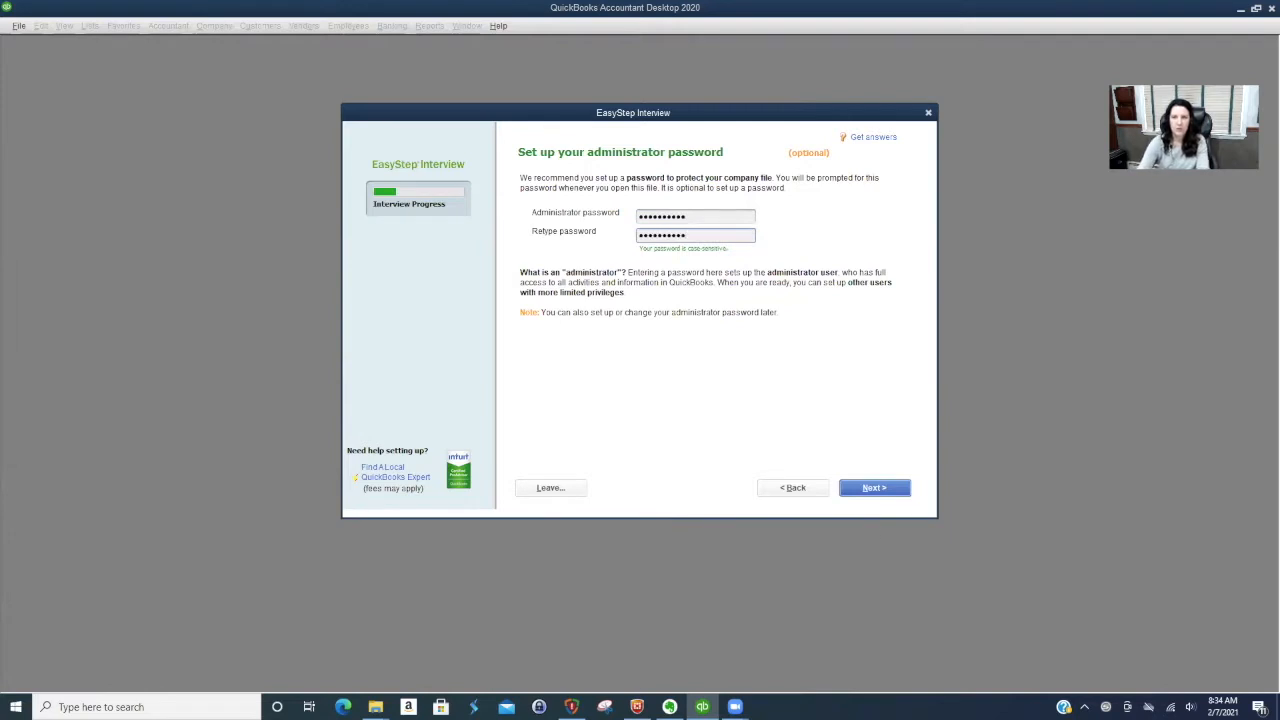
pyautogui.click(874, 489)
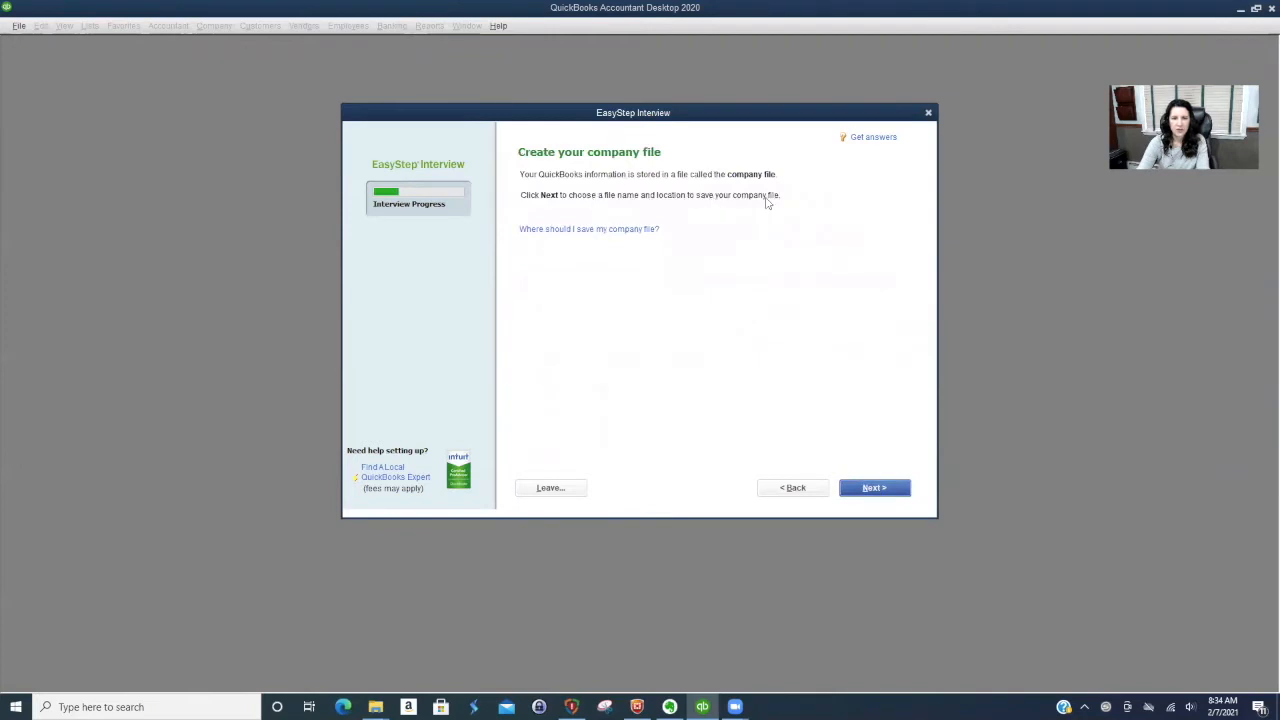
# - Save the new company file as Hudson Valley Bookkeeping, Inc. in the QuickBooks 2020 folder and proceed to the business customization questions
pyautogui.click(874, 489)
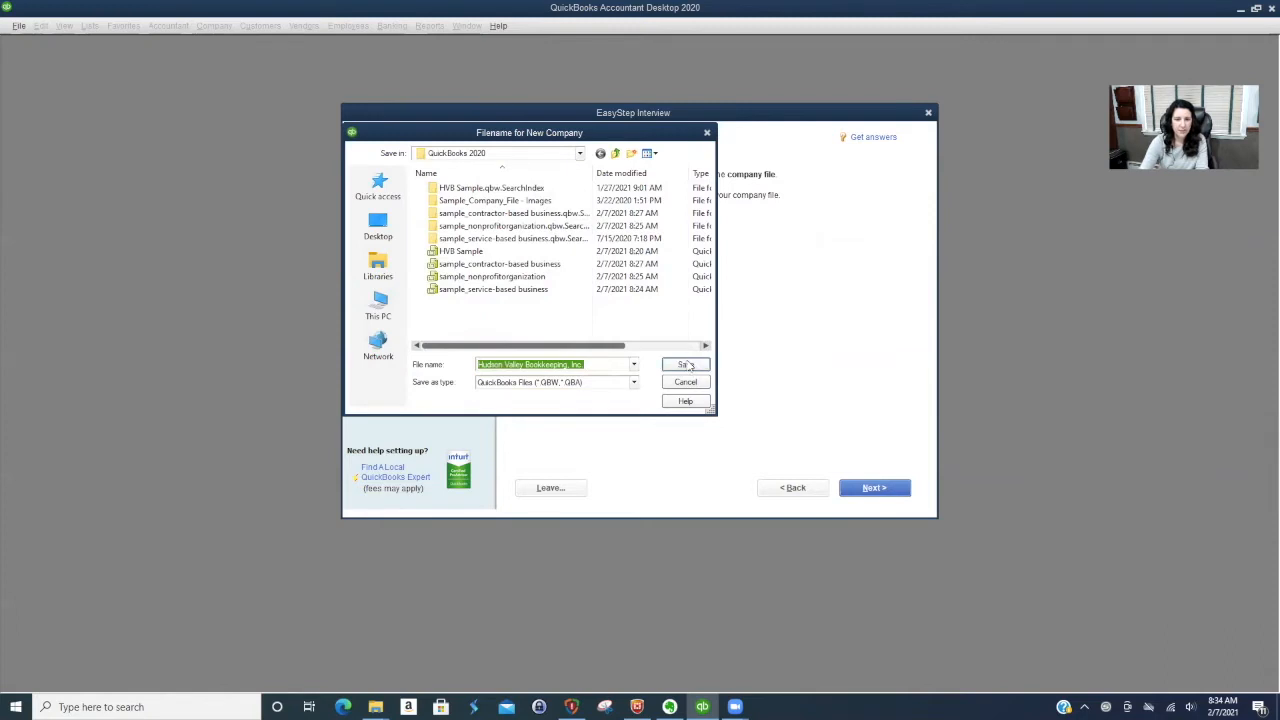
pyautogui.click(686, 364)
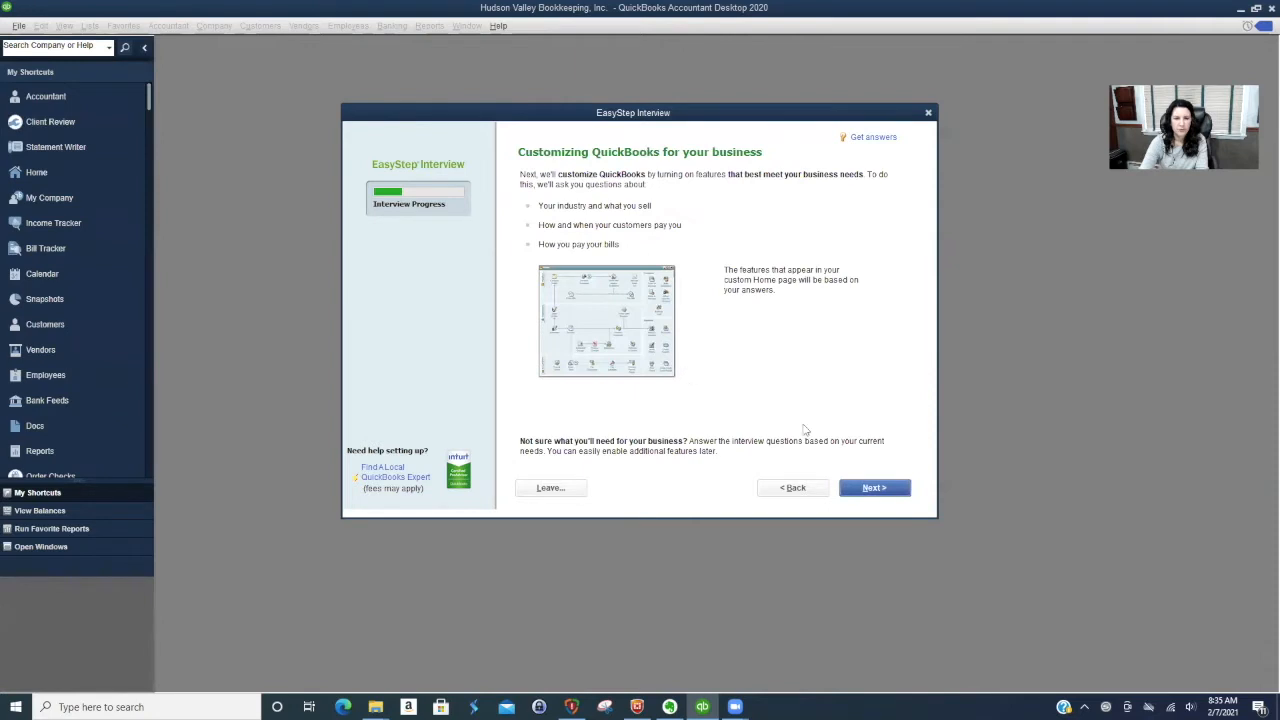
pyautogui.click(872, 488)
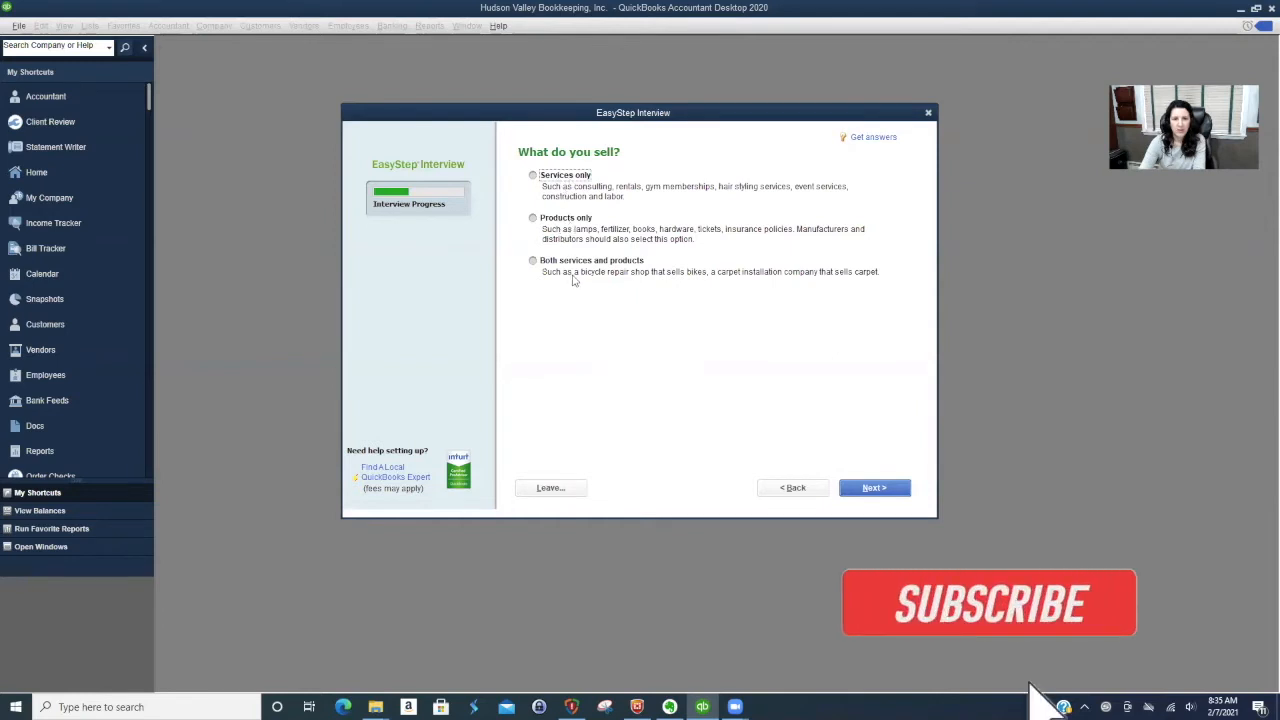
# - Specify that the company sells services only, without charging sales tax or creating estimates
pyautogui.click(533, 176)
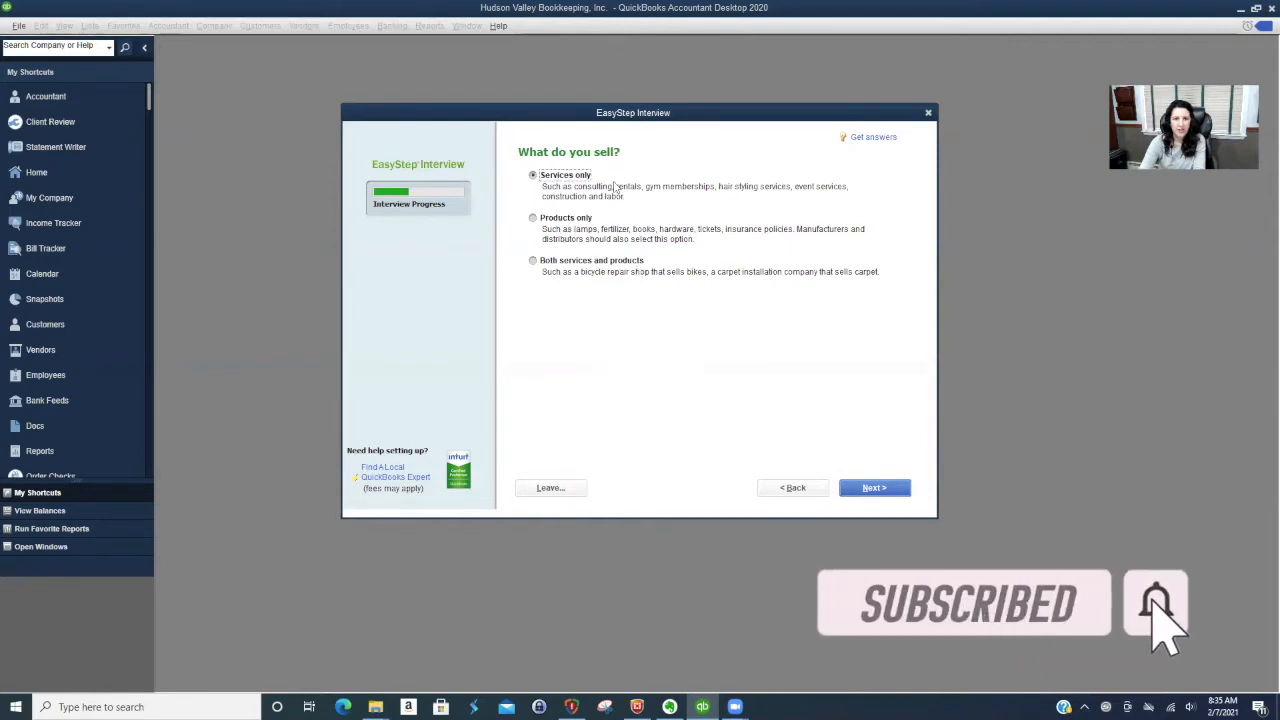
pyautogui.click(881, 487)
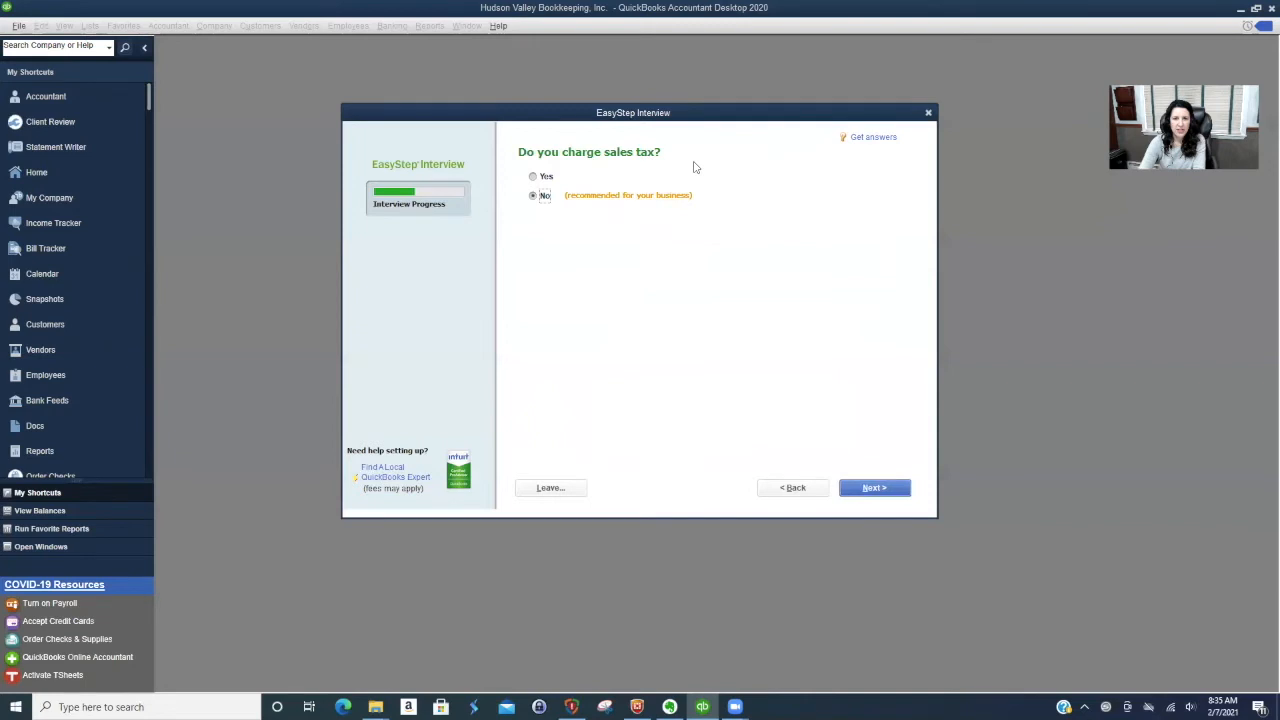
pyautogui.click(875, 488)
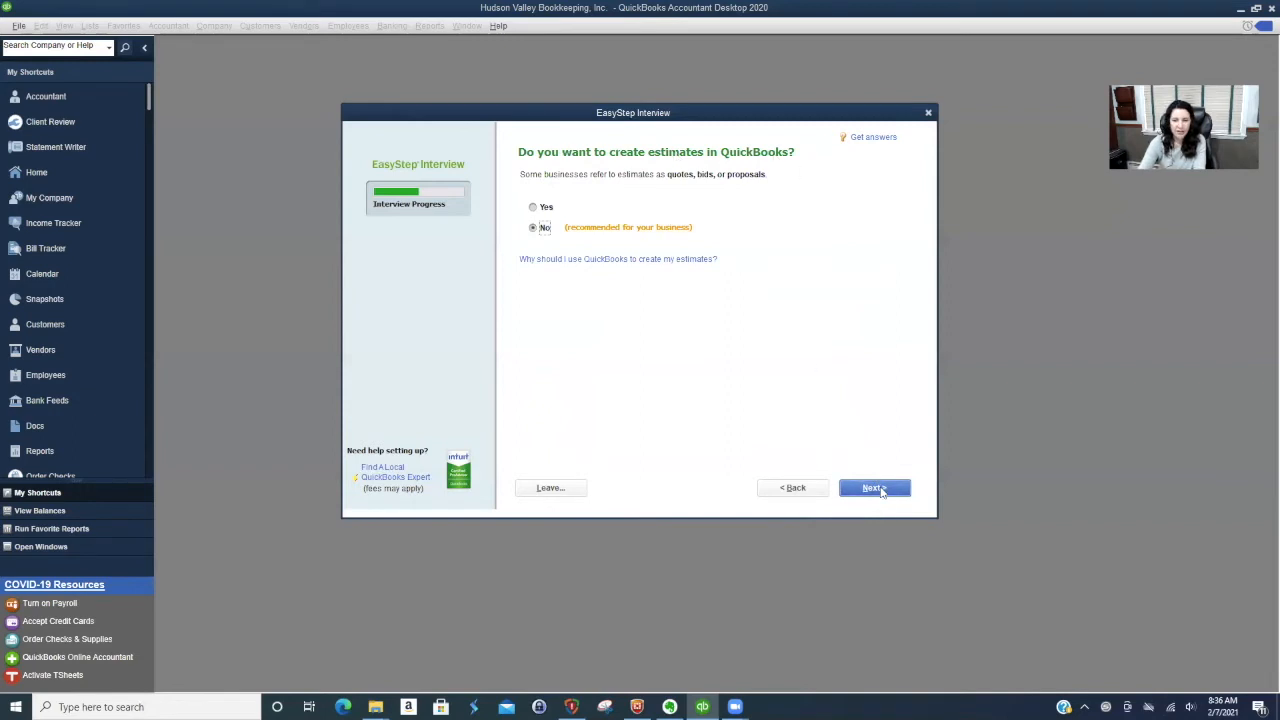
pyautogui.click(875, 488)
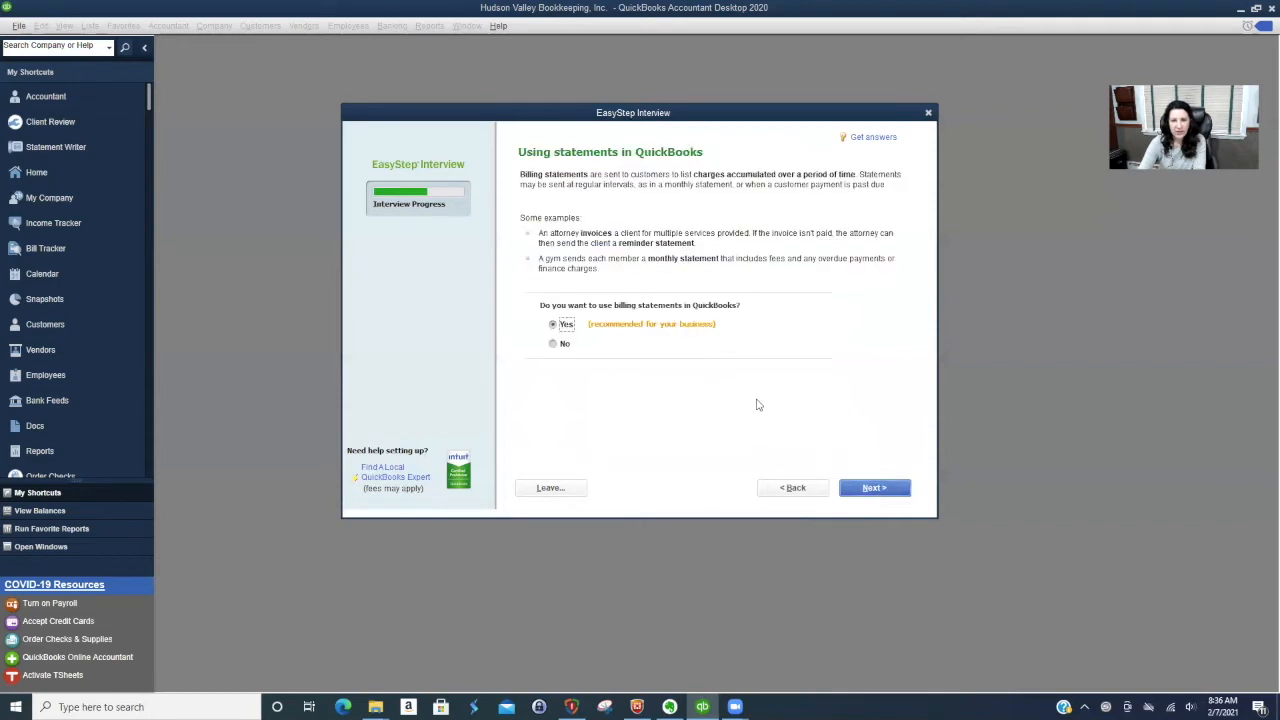
# - Enable both billing statements and invoices for the company
pyautogui.click(871, 489)
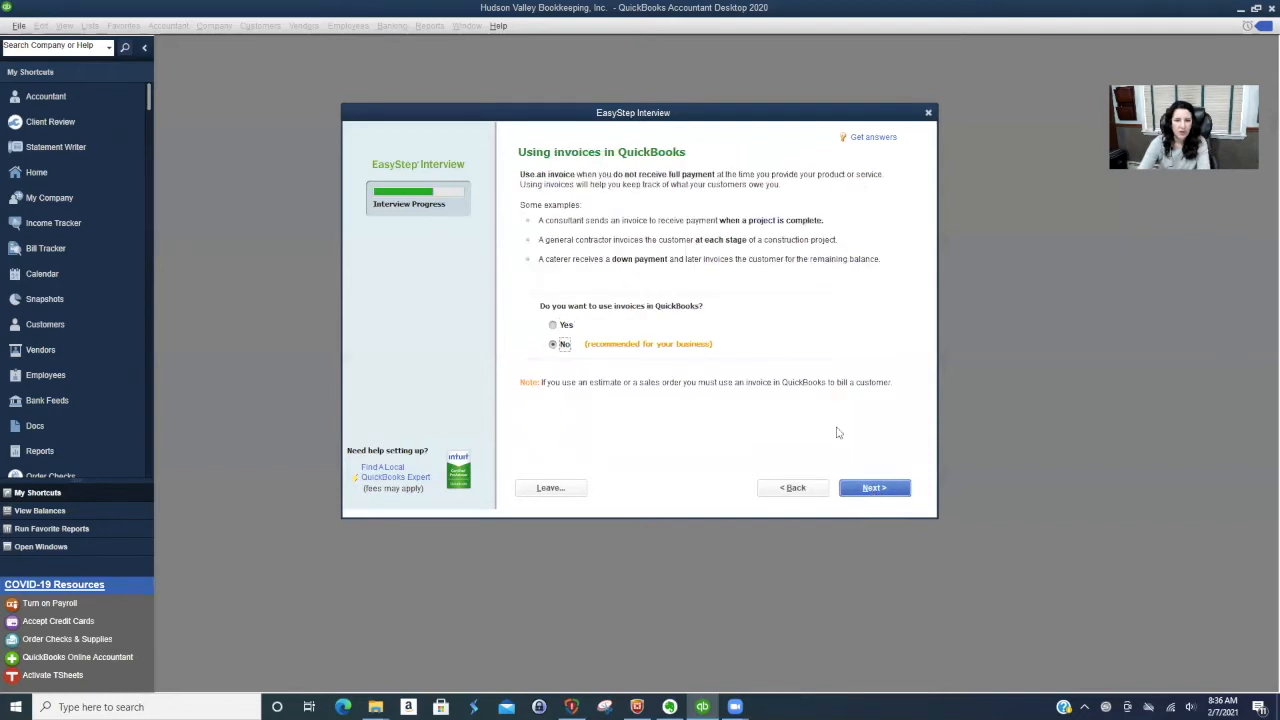
pyautogui.click(562, 326)
pyautogui.click(874, 488)
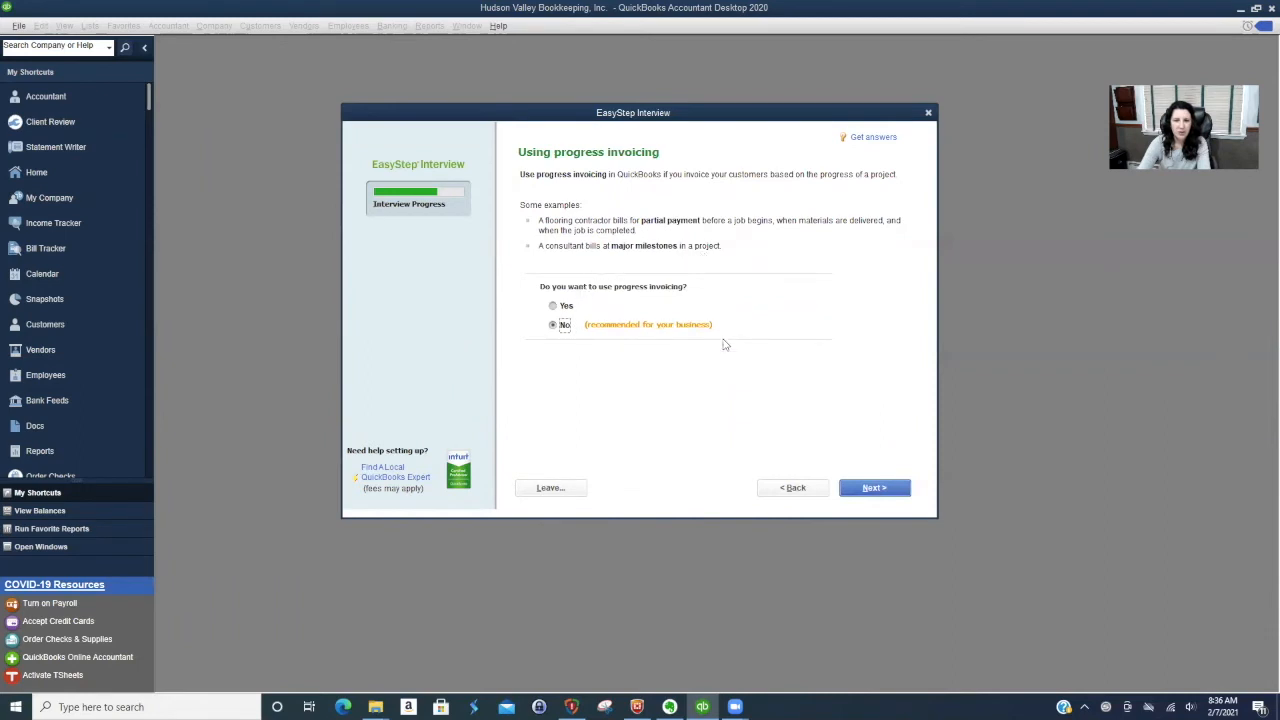
# - Decline progress invoicing and accept tracking of both bills owed and time
pyautogui.click(876, 489)
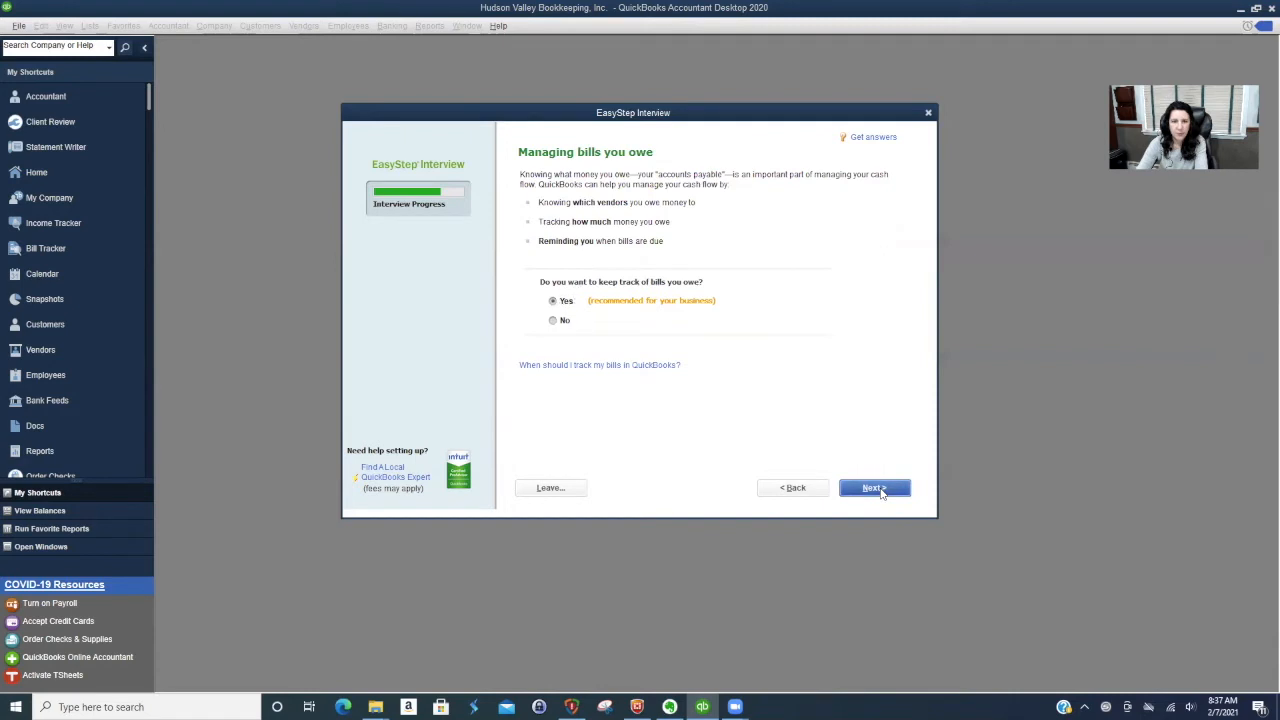
pyautogui.click(874, 488)
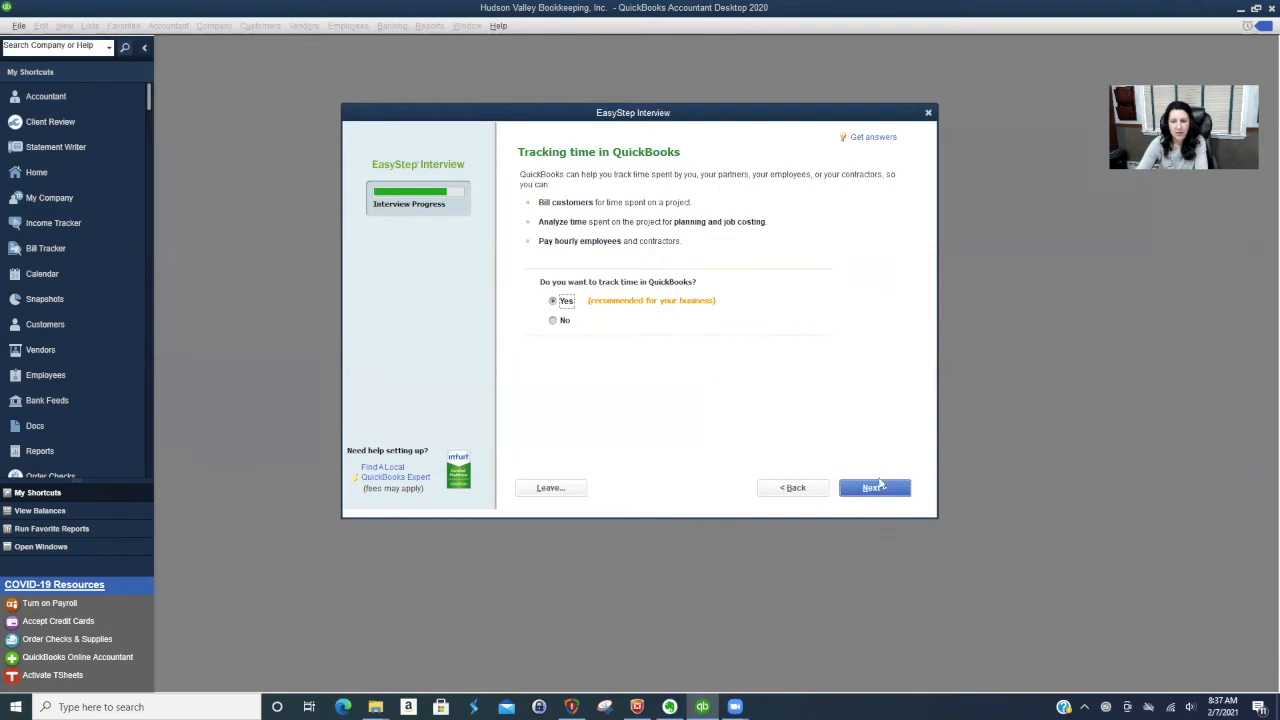
pyautogui.click(879, 491)
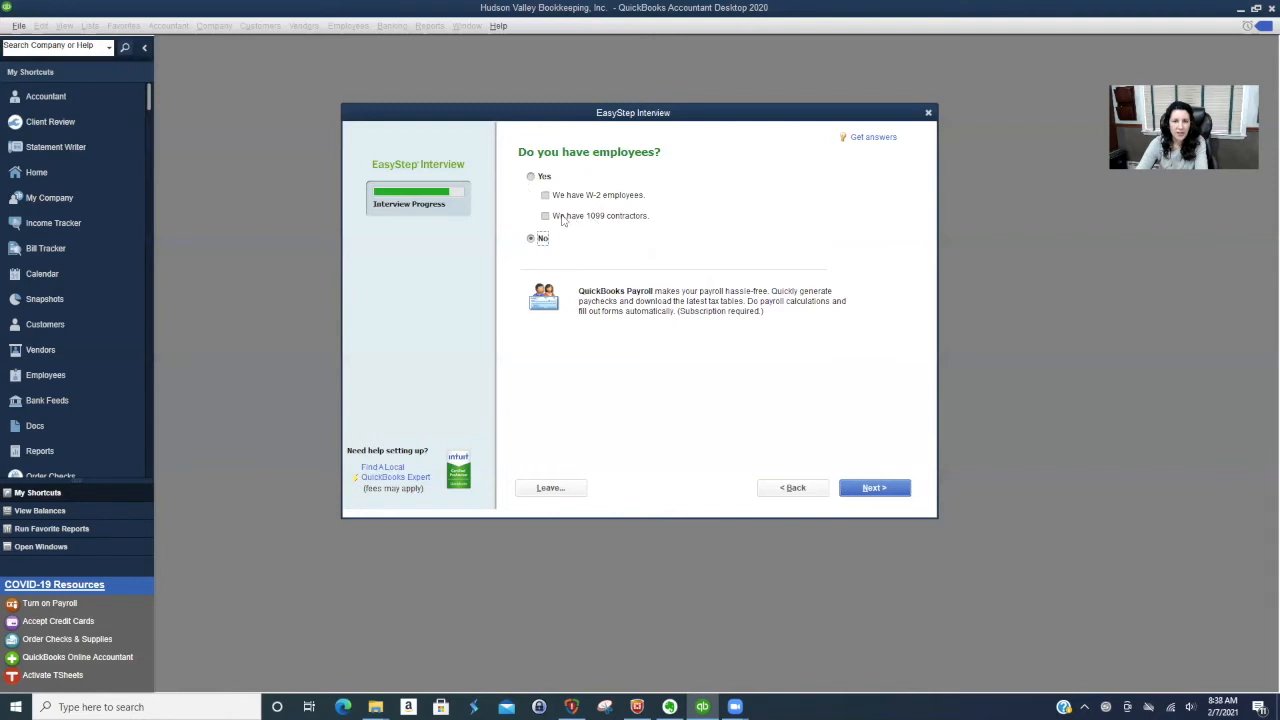
# - Answer Yes to having employees and specify 1099 contractors only
pyautogui.click(531, 177)
pyautogui.click(545, 217)
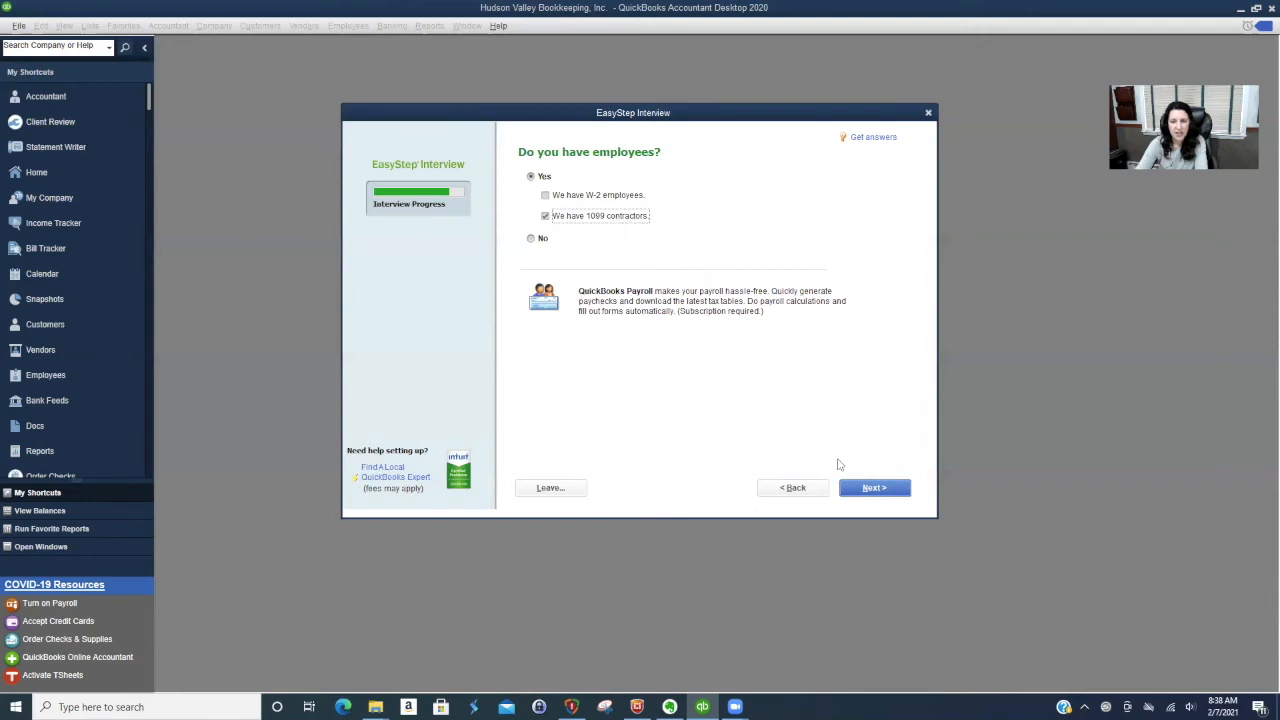
pyautogui.click(874, 488)
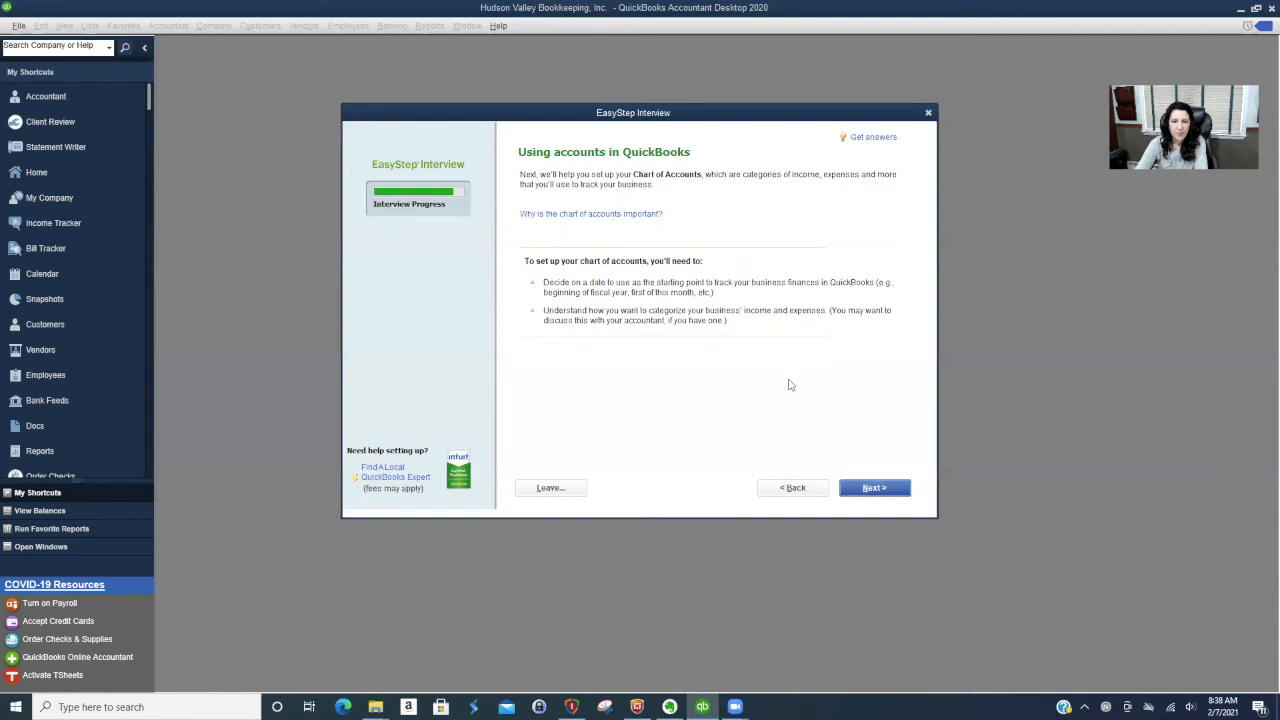
# - Set the finance tracking start date to the beginning of this fiscal year, 01/01/2021
pyautogui.click(874, 488)
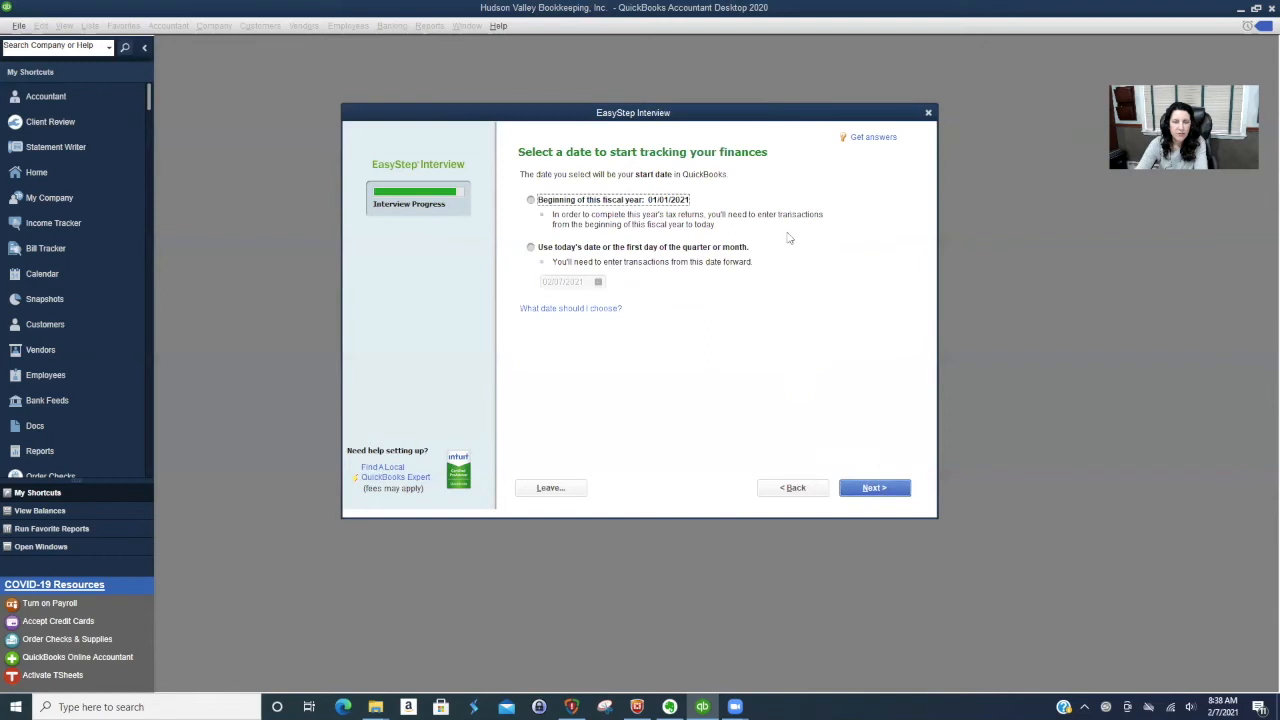
pyautogui.click(530, 200)
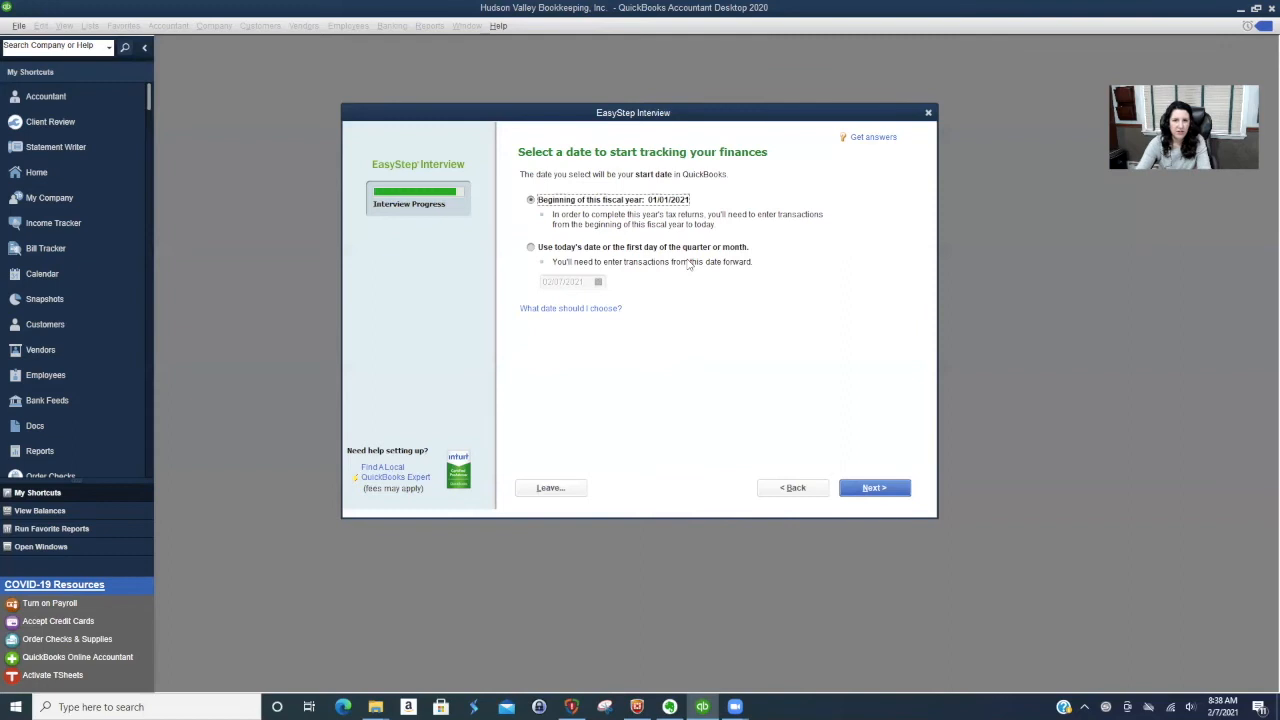
pyautogui.click(886, 492)
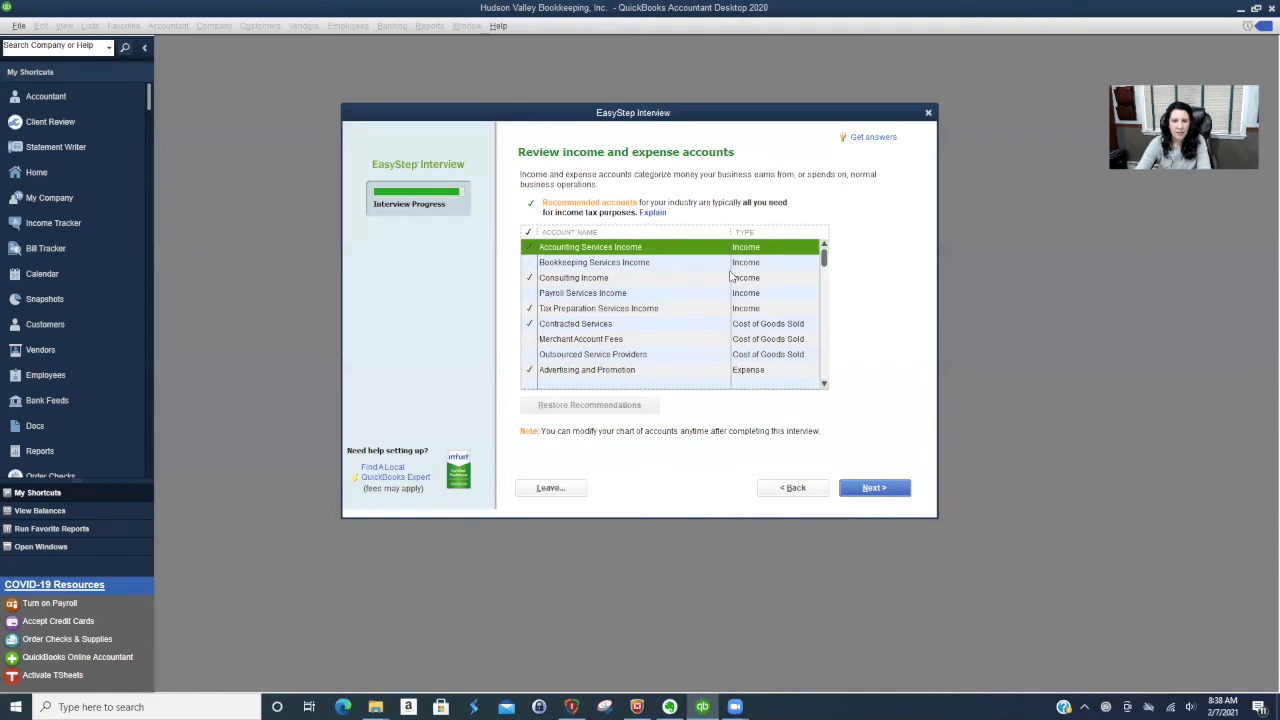
# - Include the Bookkeeping Services Income and Payroll Services Income accounts and exclude Accounting Services Income
pyautogui.click(530, 264)
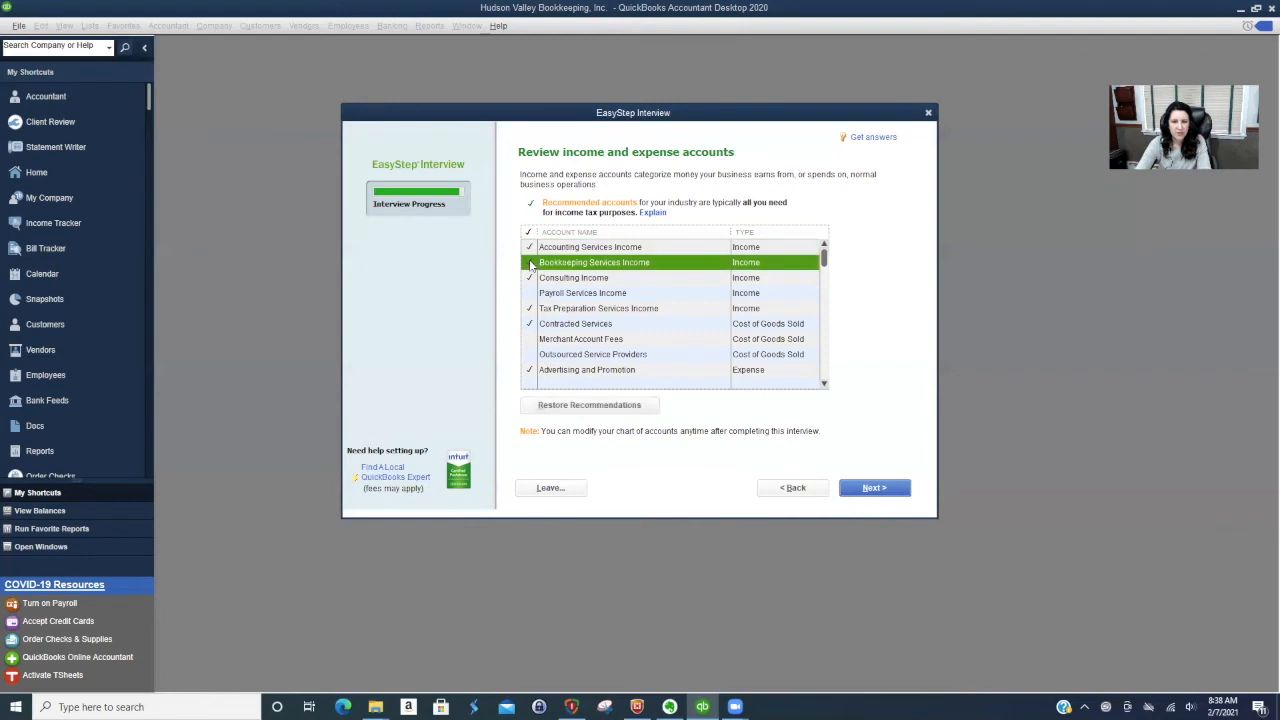
pyautogui.click(530, 248)
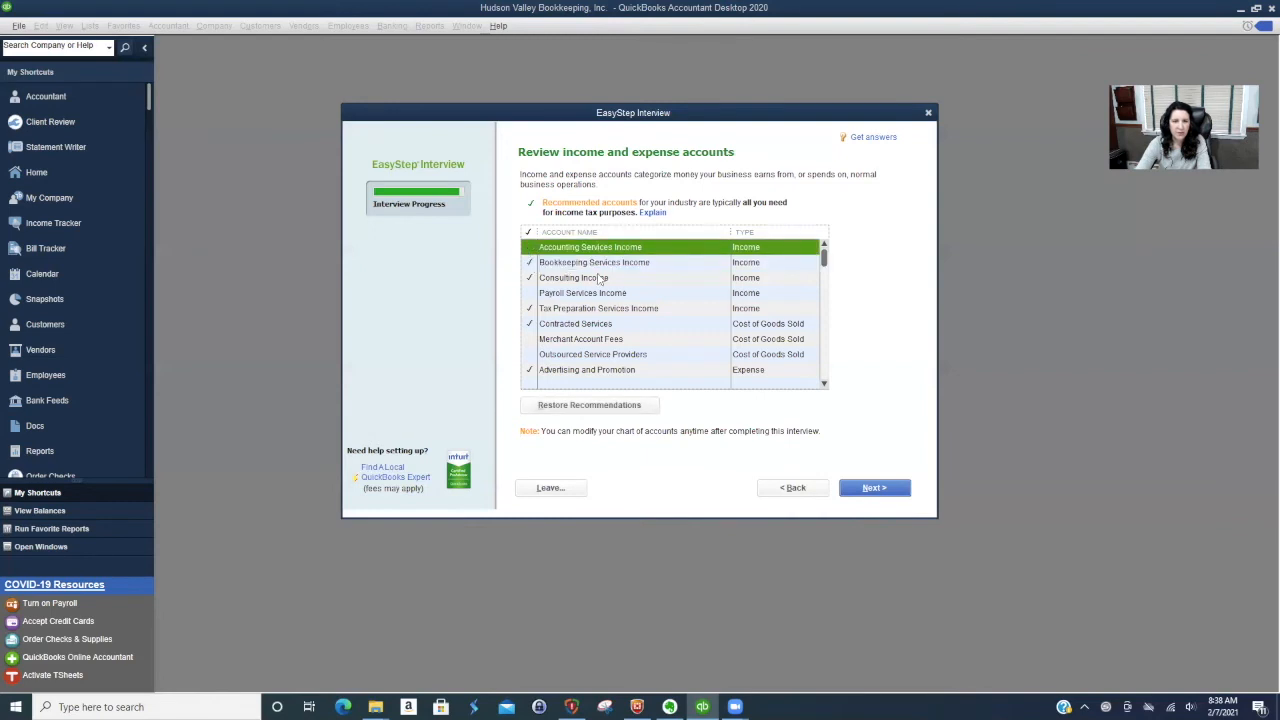
pyautogui.click(528, 293)
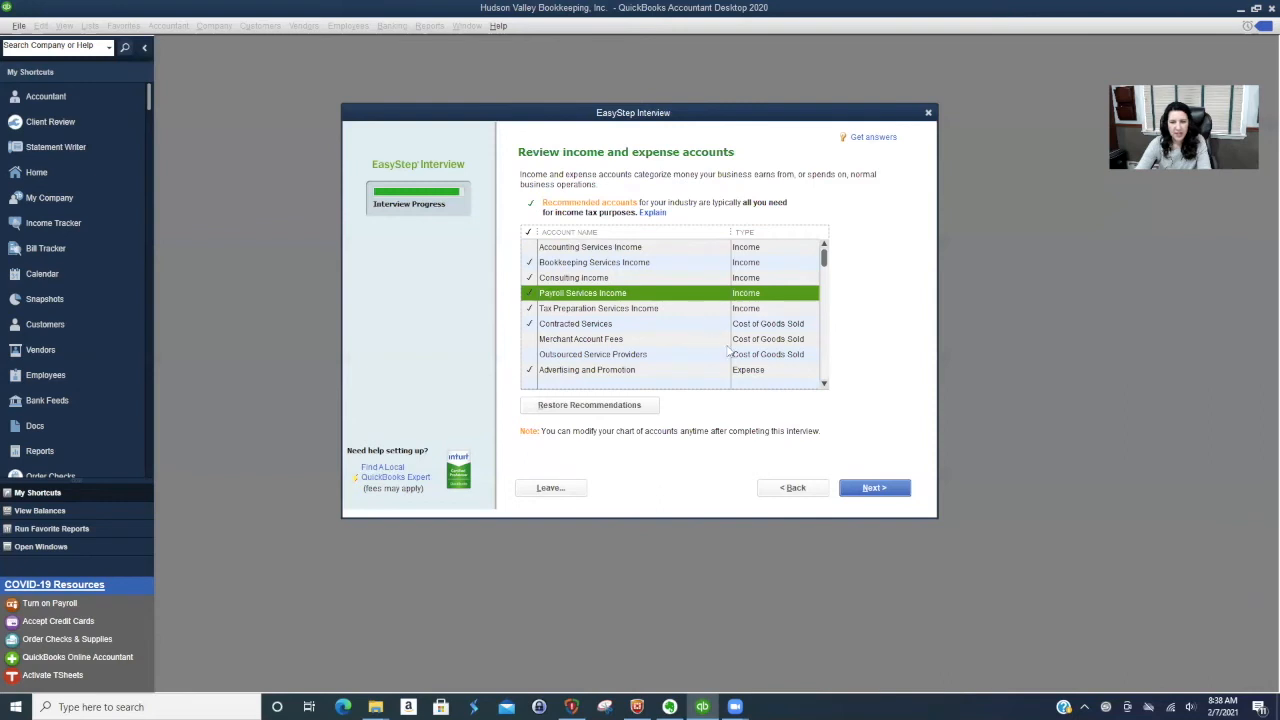
# - Include the Merchant Account Fees and Charitable Contributions accounts in the recommended account list
pyautogui.click(530, 340)
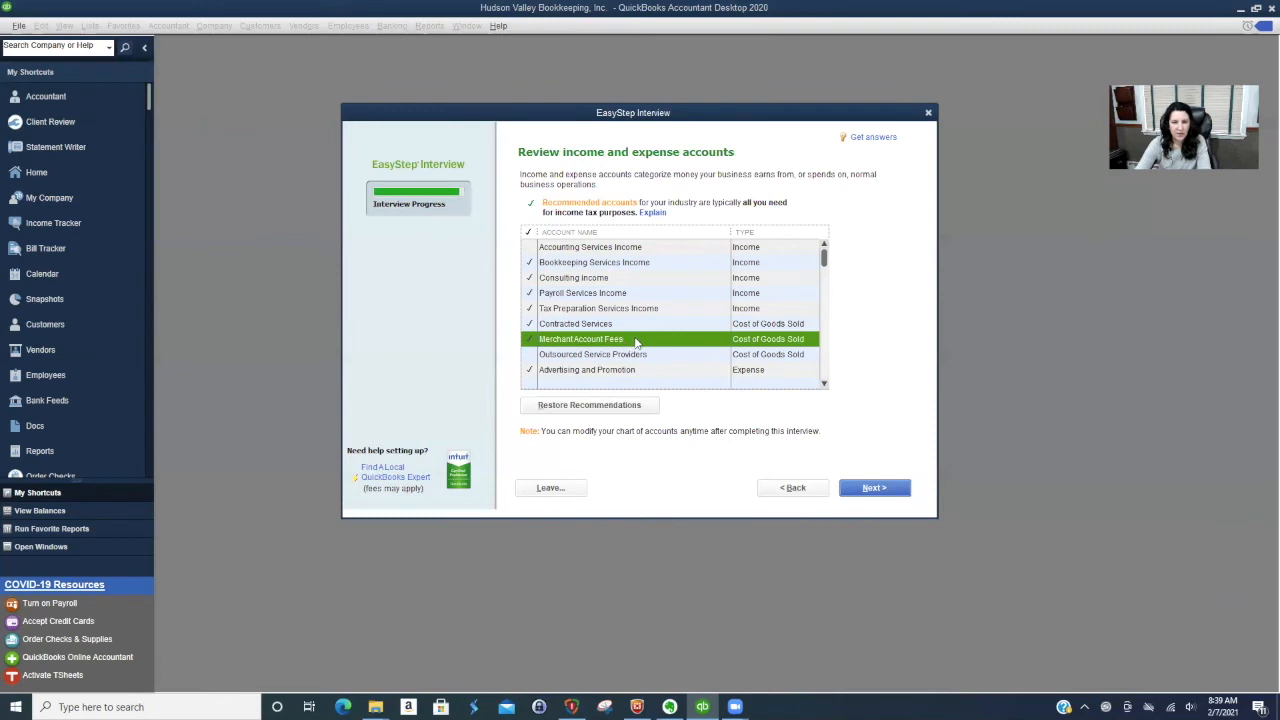
pyautogui.scroll(-3, 636, 342)
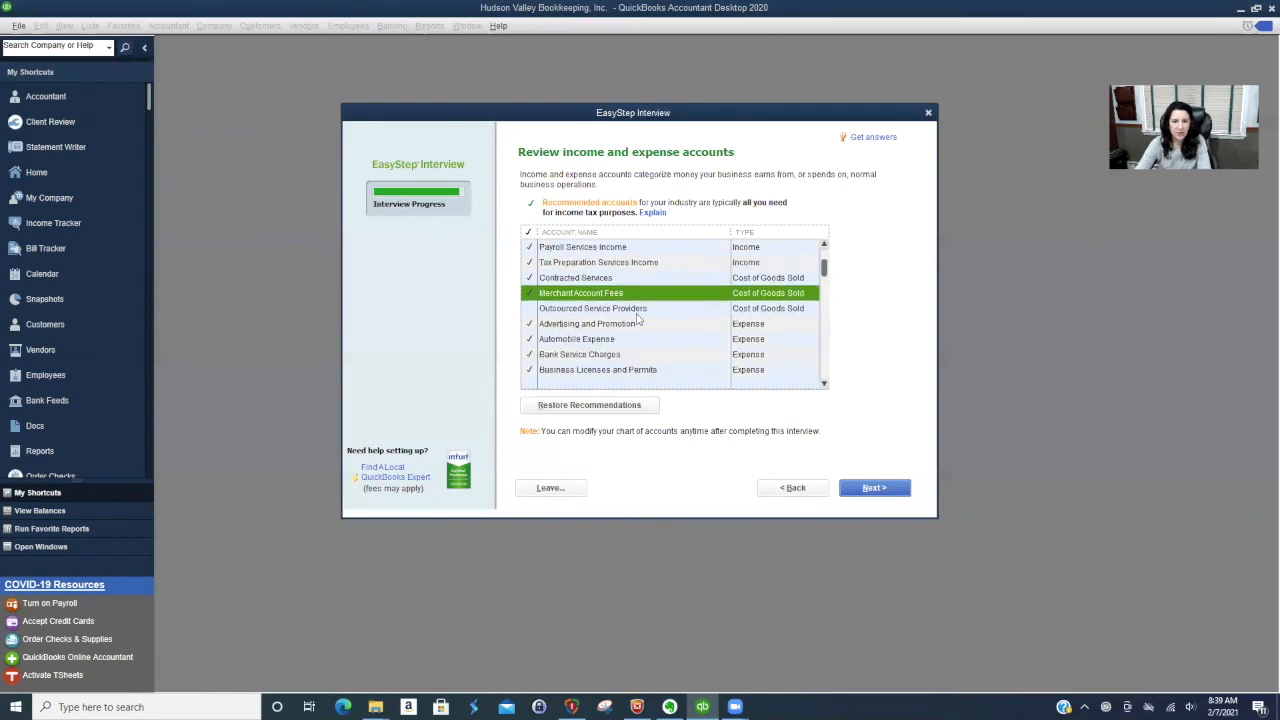
pyautogui.scroll(-3, 637, 318)
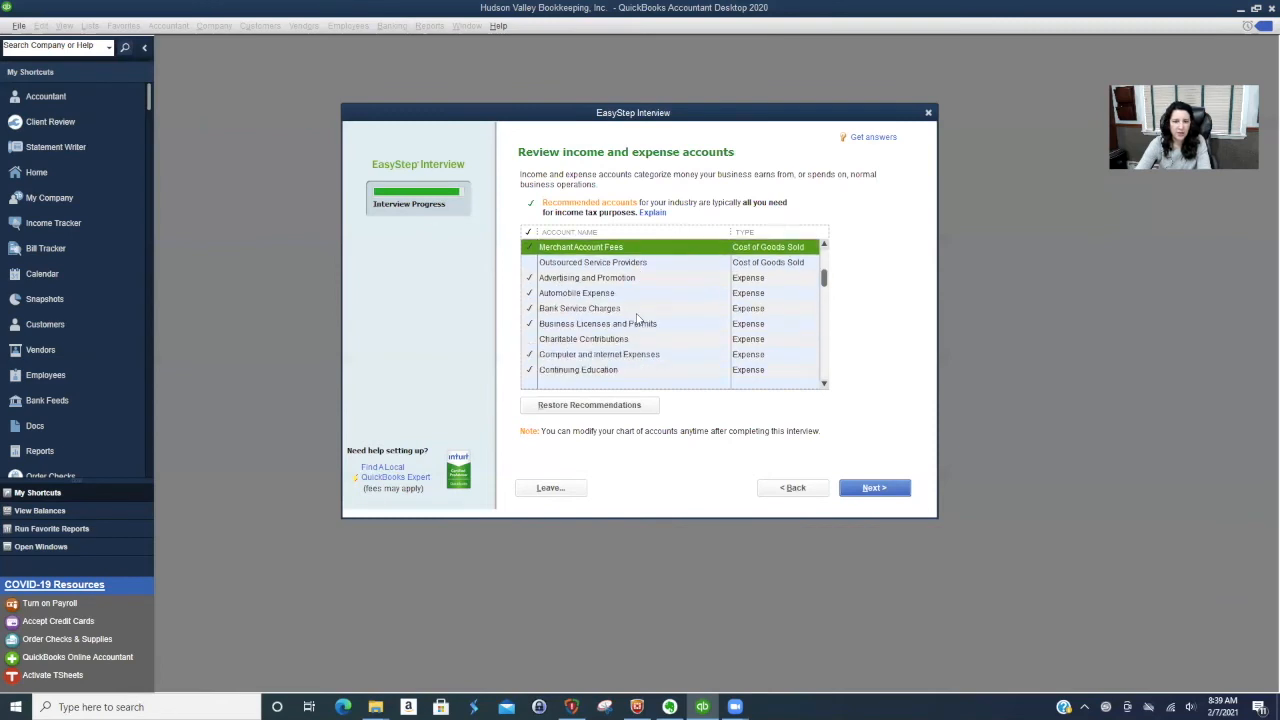
pyautogui.click(530, 341)
# - Include the Health Insurance and Printing and Reproduction expense accounts
pyautogui.scroll(-3, 624, 335)
pyautogui.scroll(-3, 624, 335)
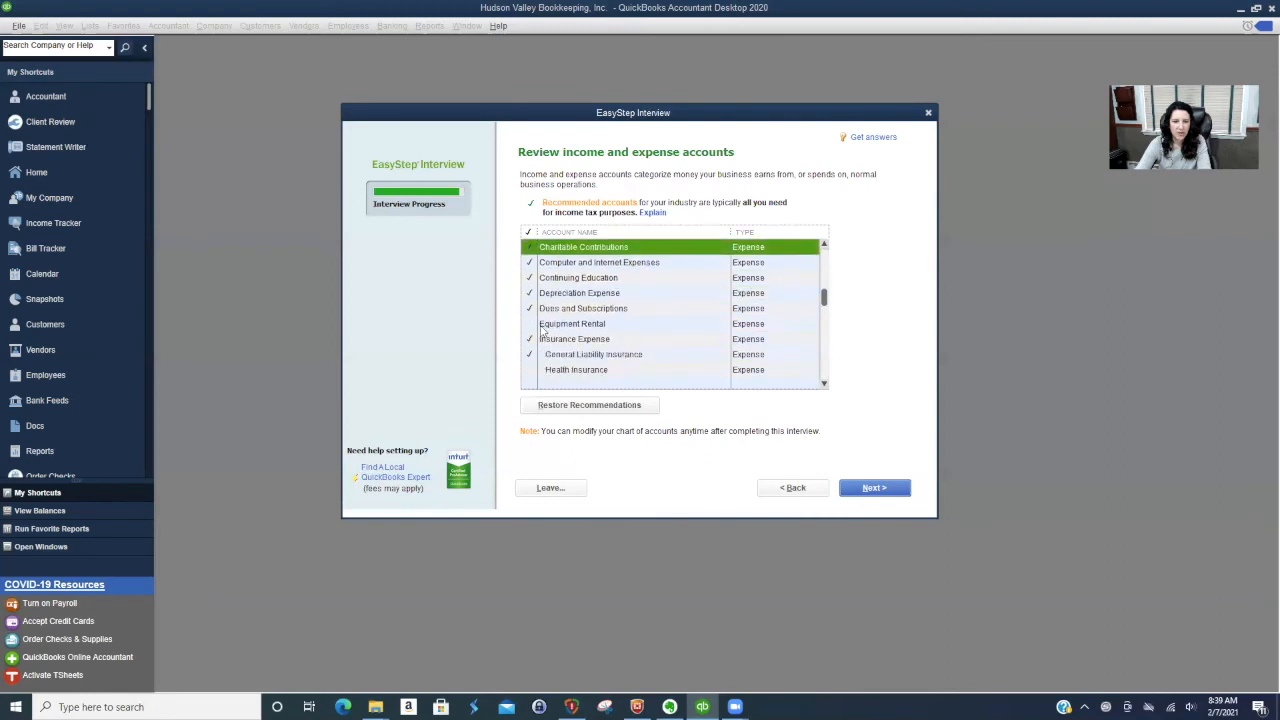
pyautogui.scroll(-3, 624, 328)
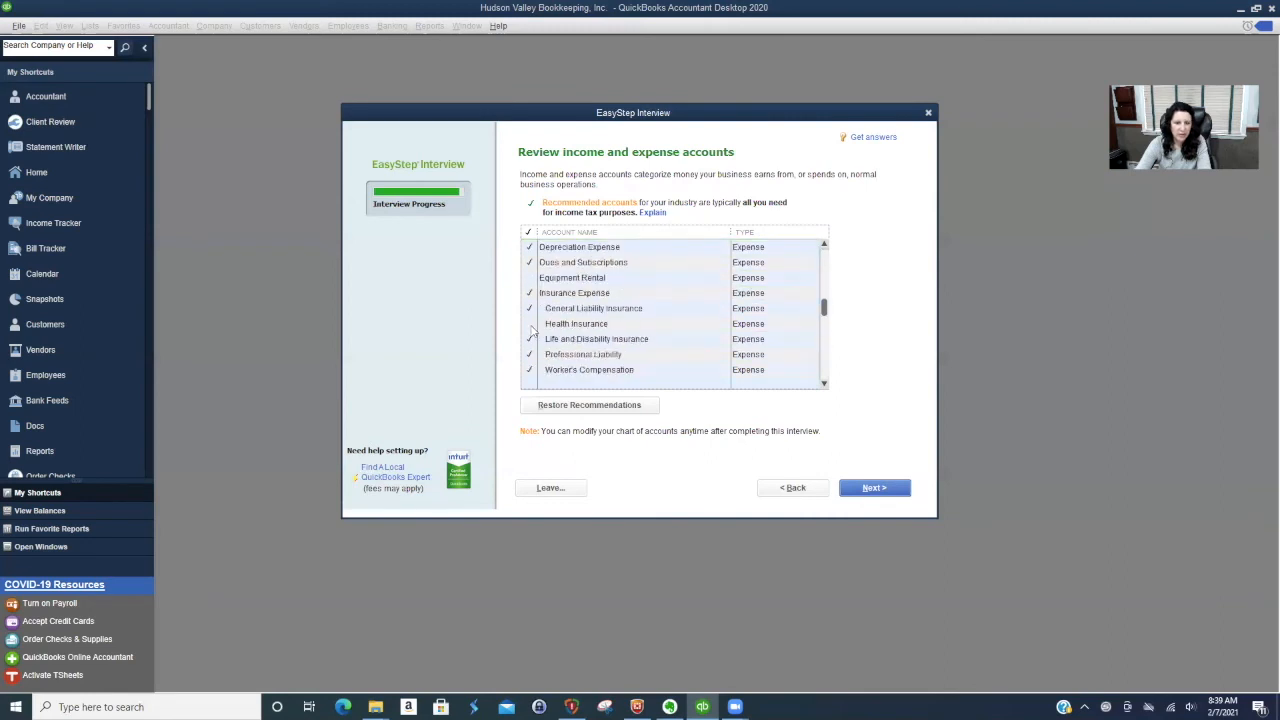
pyautogui.click(531, 324)
pyautogui.scroll(-6, 645, 327)
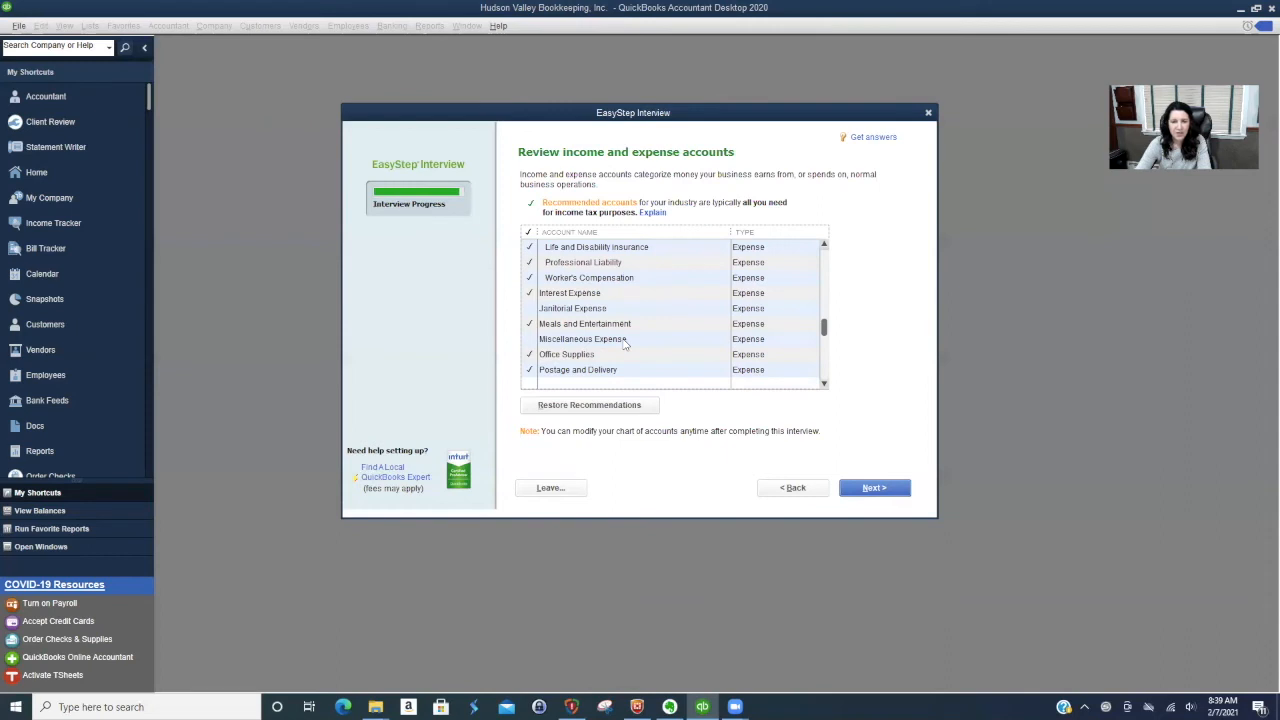
pyautogui.scroll(-1, 625, 343)
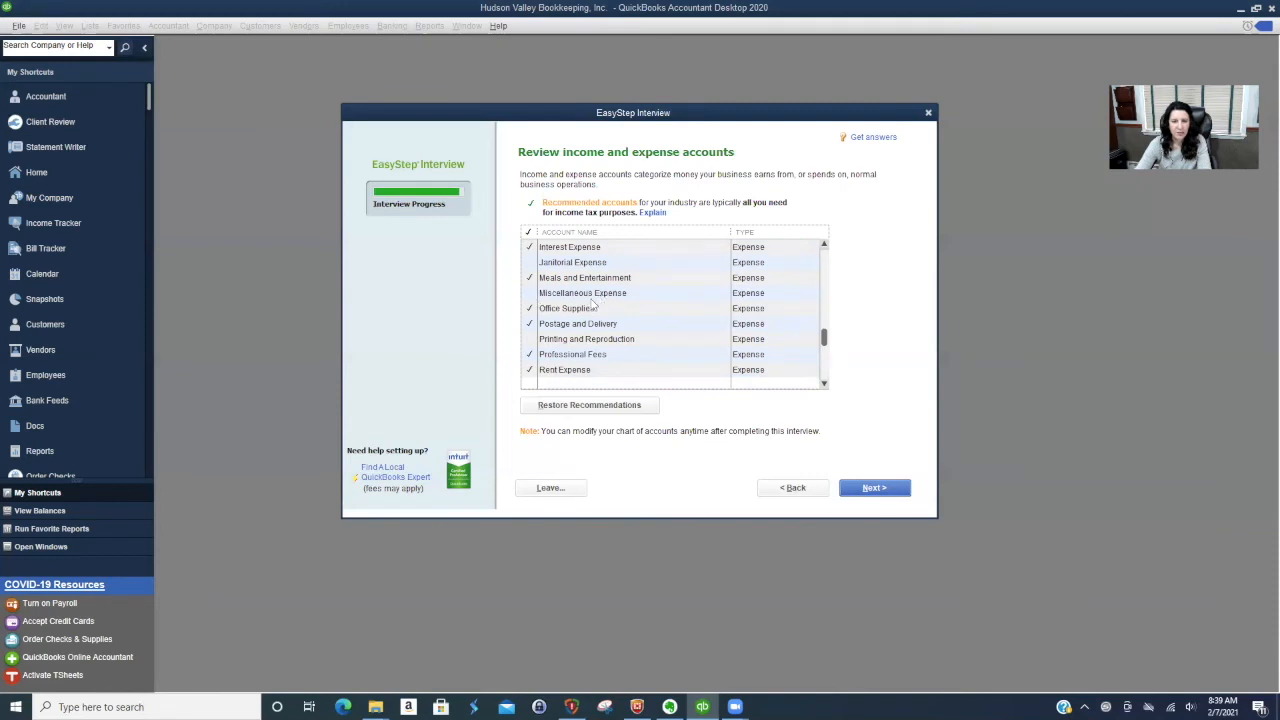
pyautogui.click(530, 340)
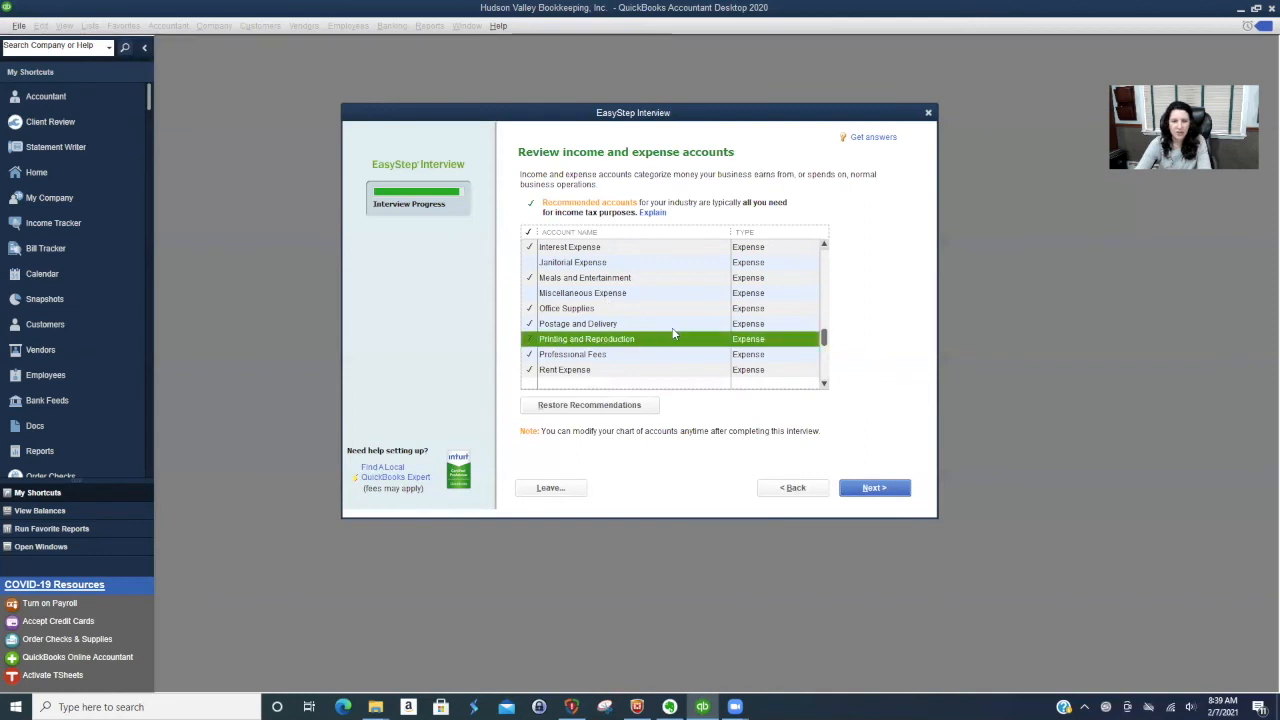
# - Include the Interest Income account and complete the review of income and expense accounts
pyautogui.scroll(-1, 673, 334)
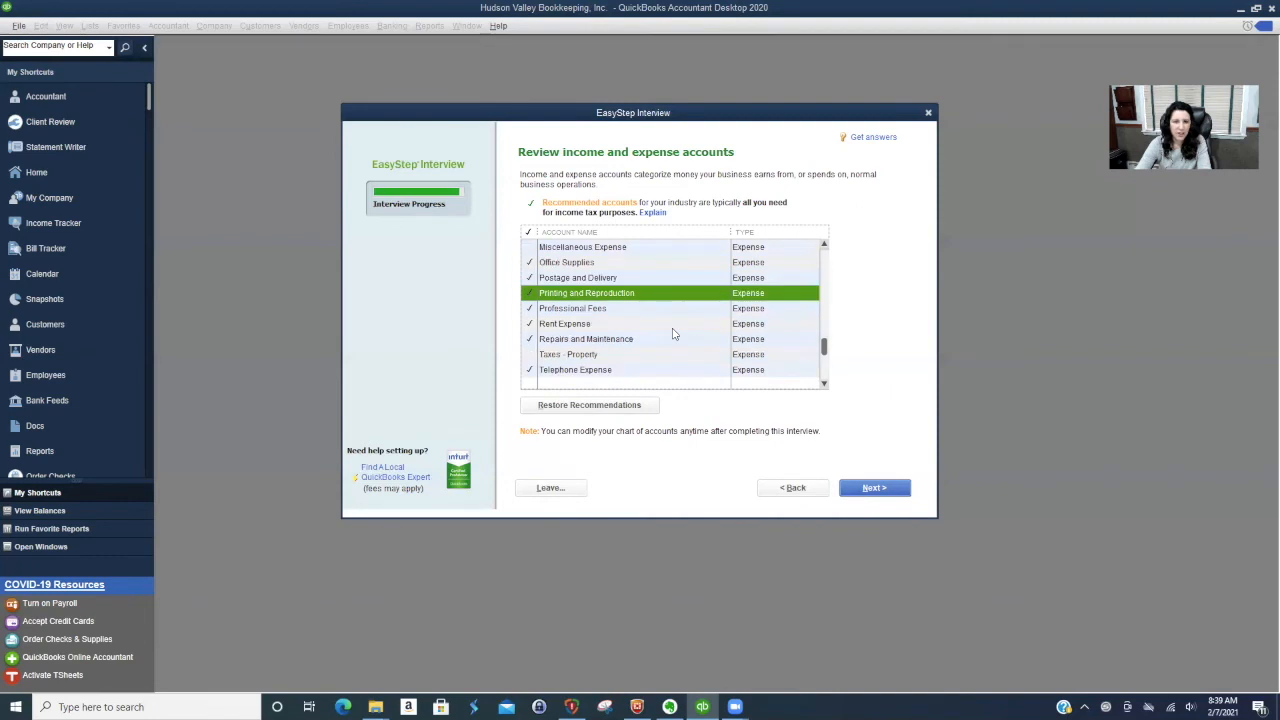
pyautogui.scroll(-1, 673, 334)
pyautogui.scroll(-1, 673, 334)
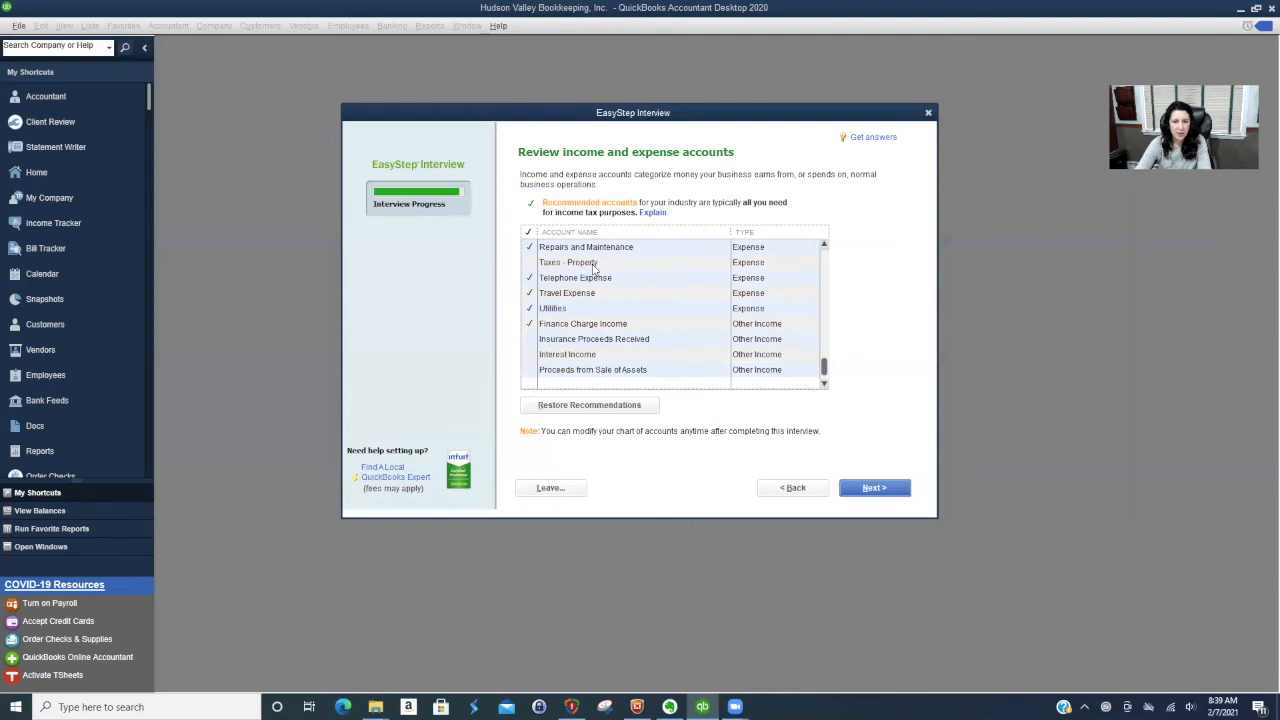
pyautogui.scroll(-1, 641, 356)
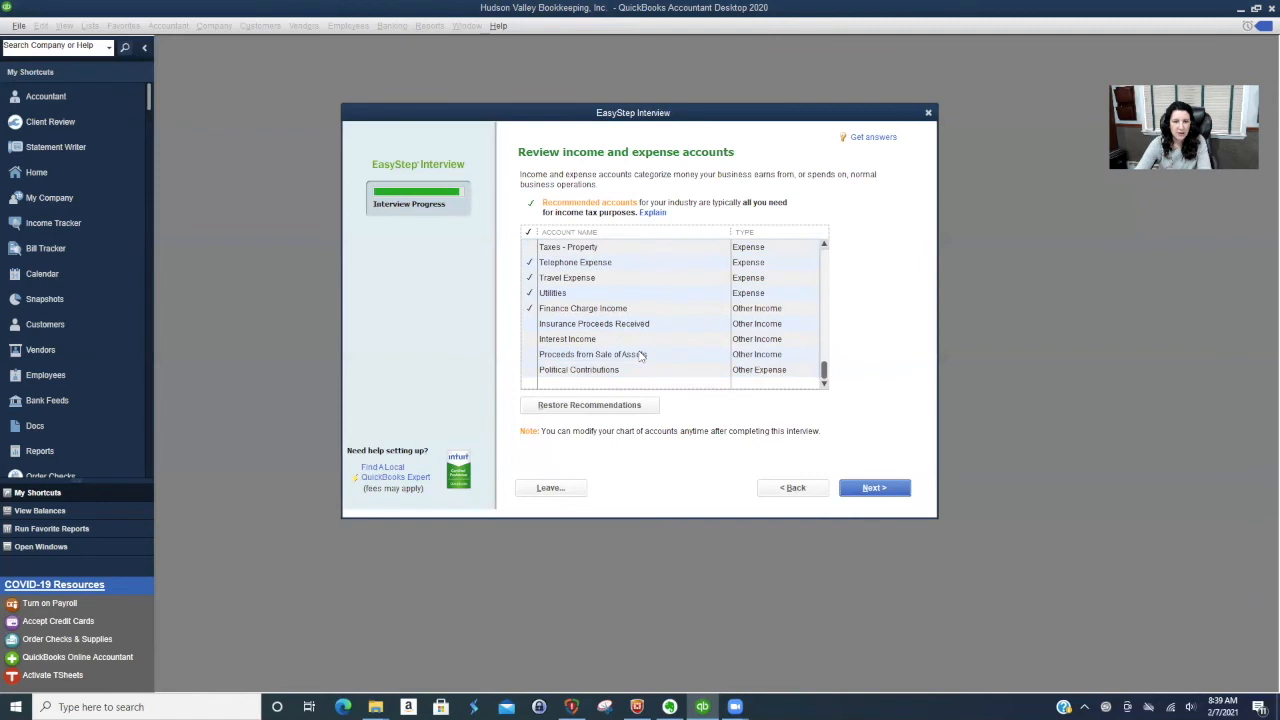
pyautogui.click(527, 341)
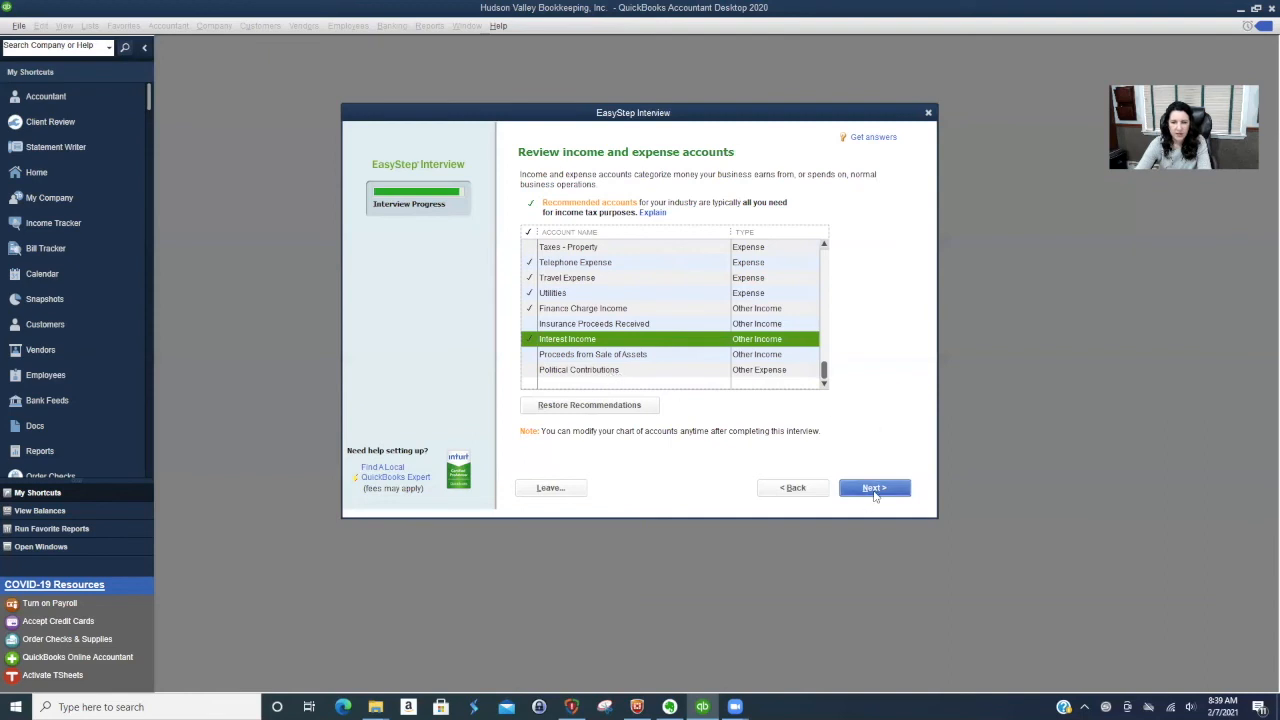
pyautogui.click(875, 490)
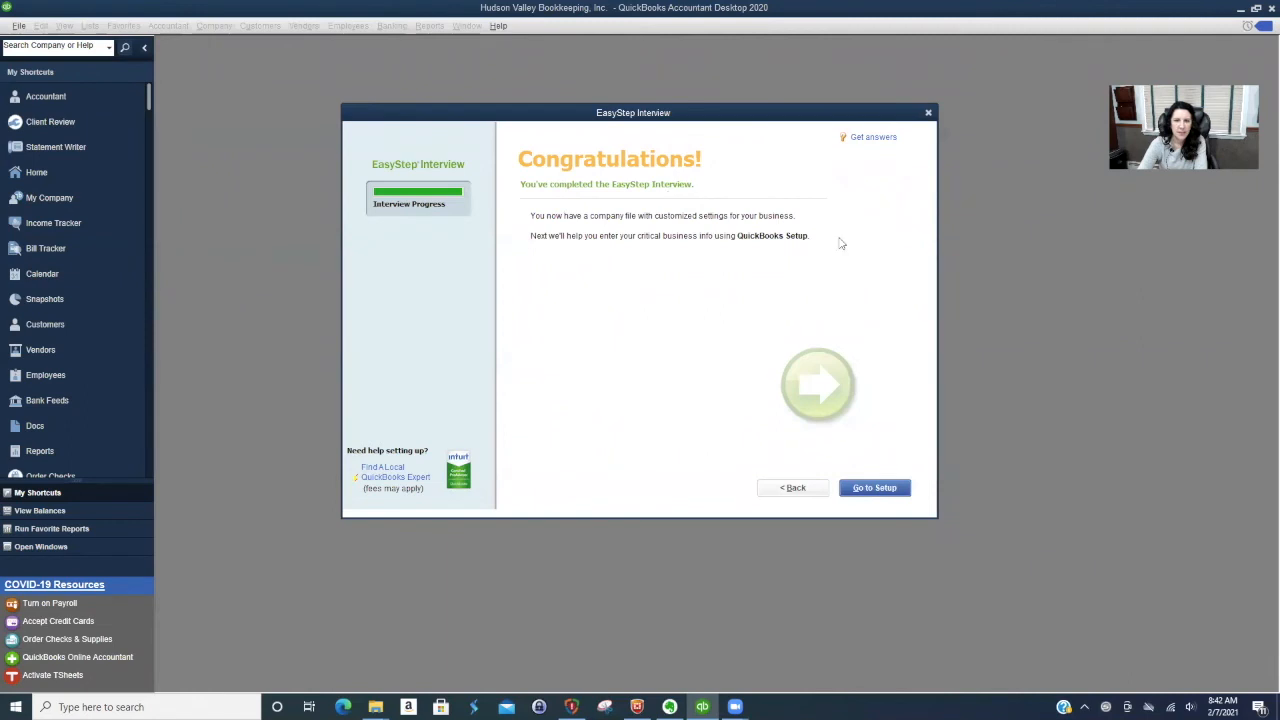
# - Pass through QuickBooks Setup without adding any details, start working, and dismiss the Accountant Center and New Feature Tour
pyautogui.click(877, 489)
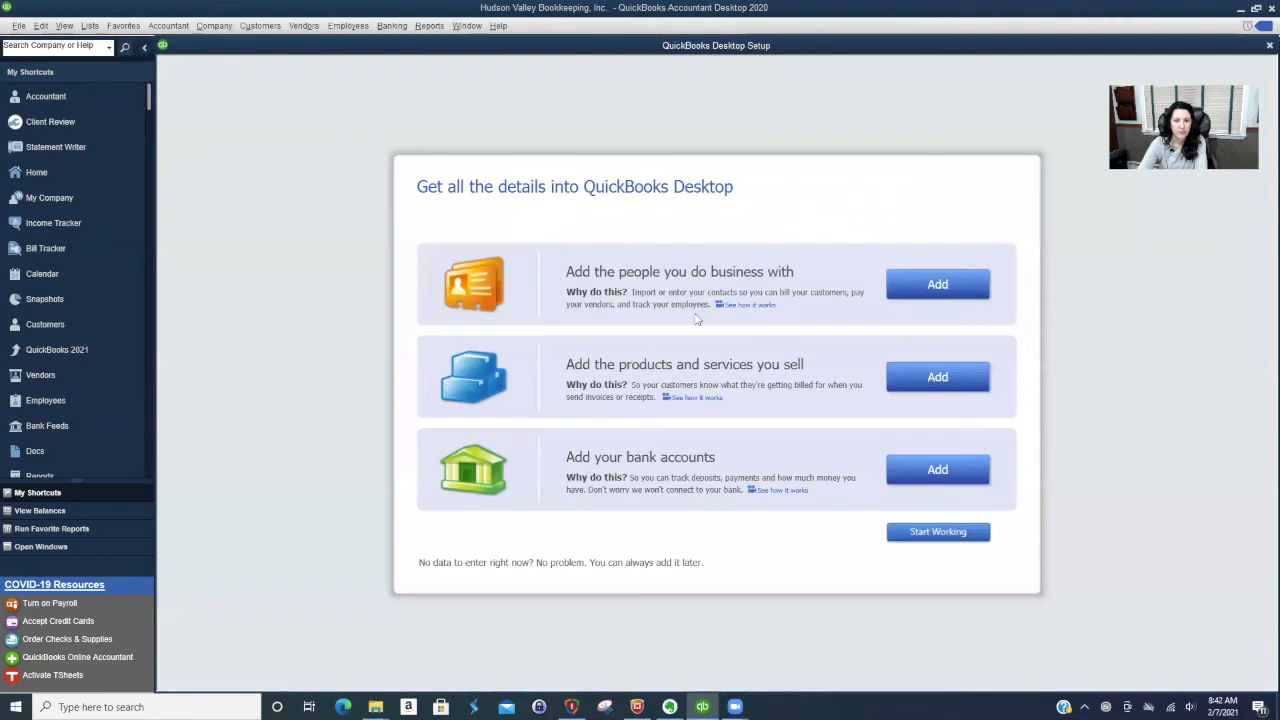
pyautogui.click(935, 472)
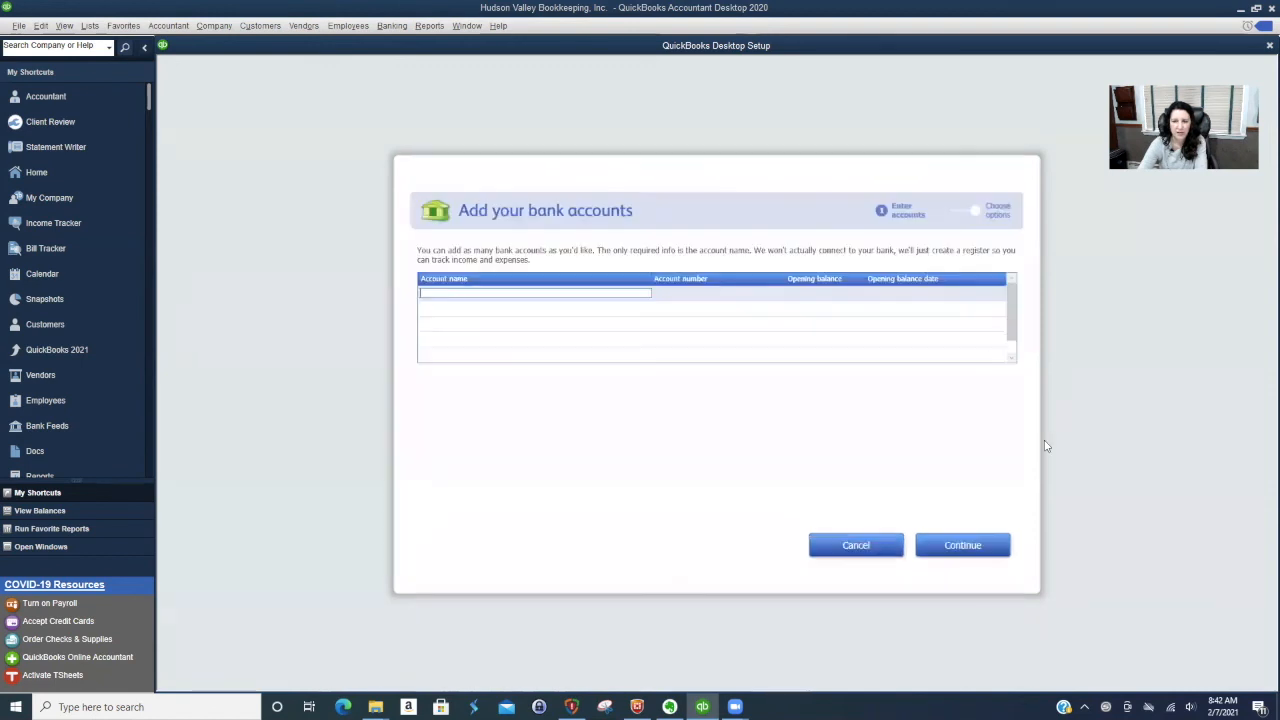
pyautogui.click(856, 546)
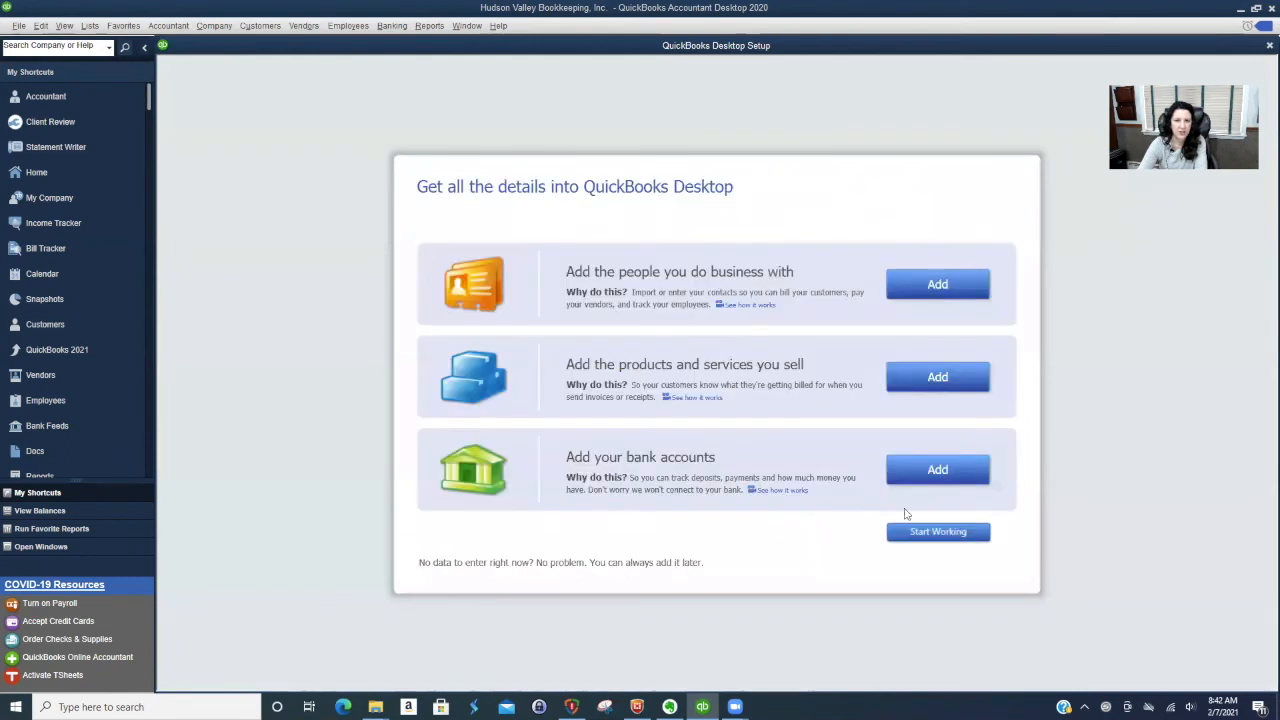
pyautogui.click(990, 531)
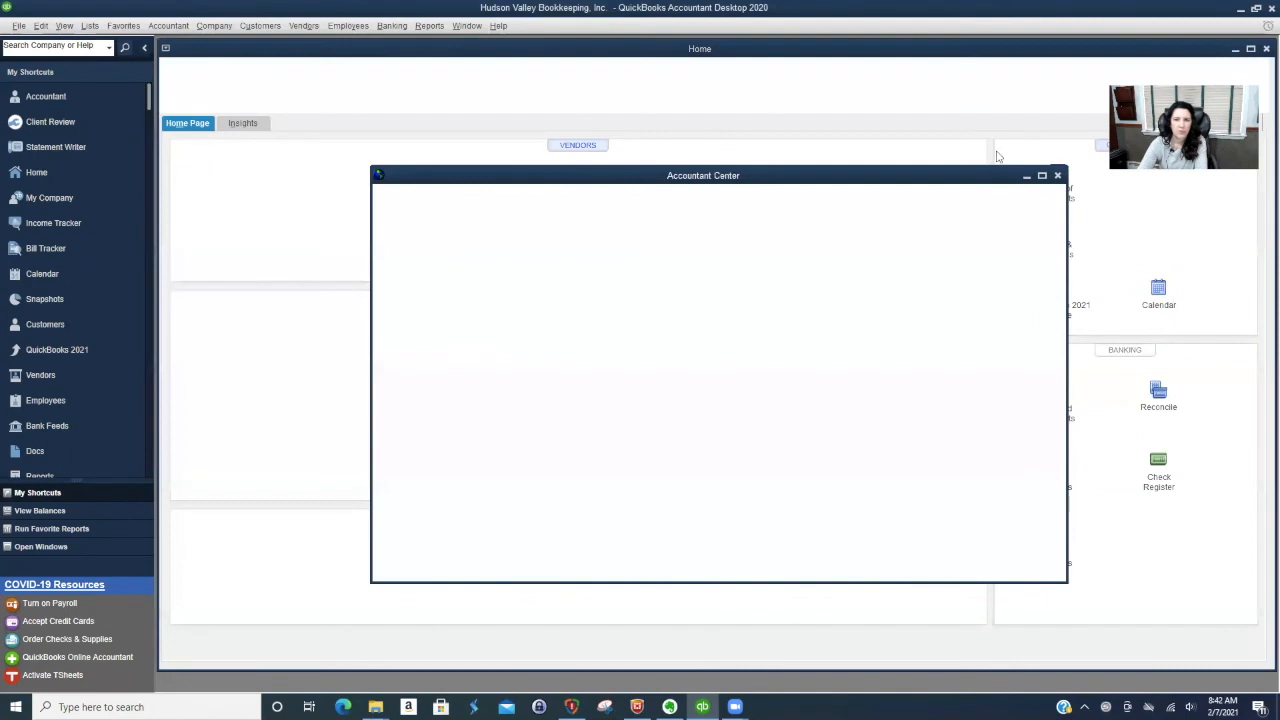
pyautogui.click(1057, 175)
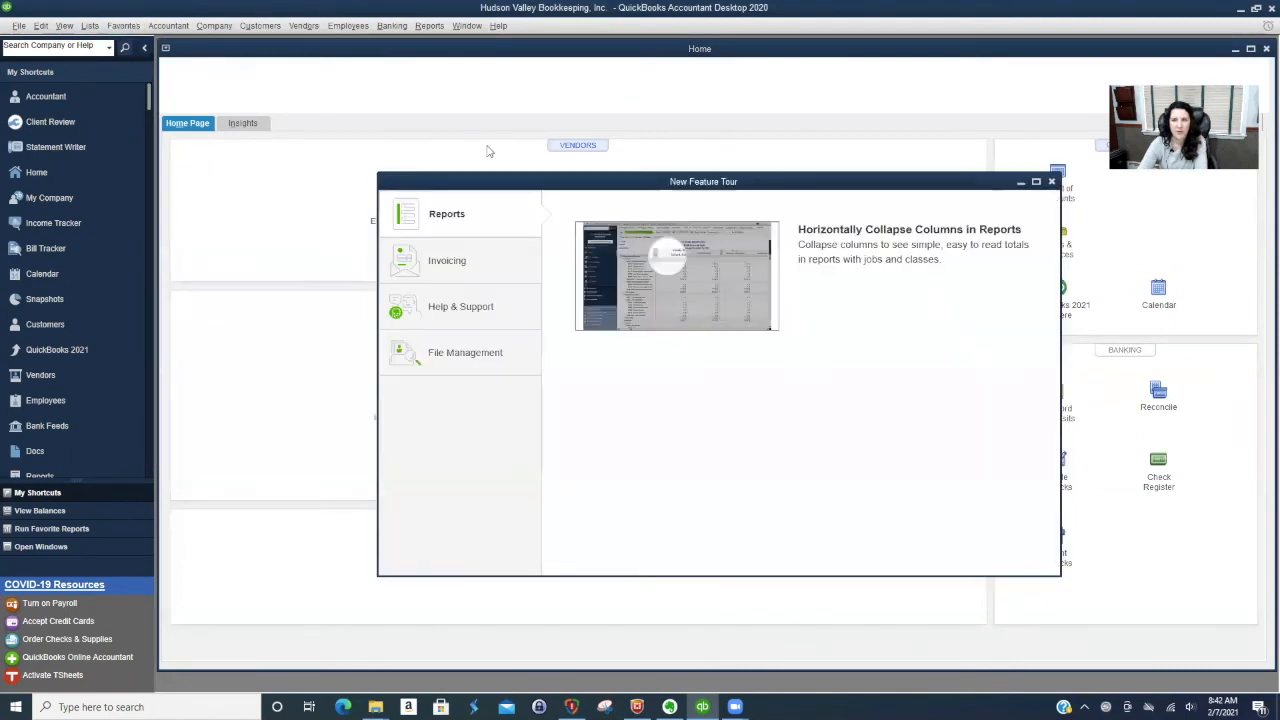
pyautogui.click(1052, 183)
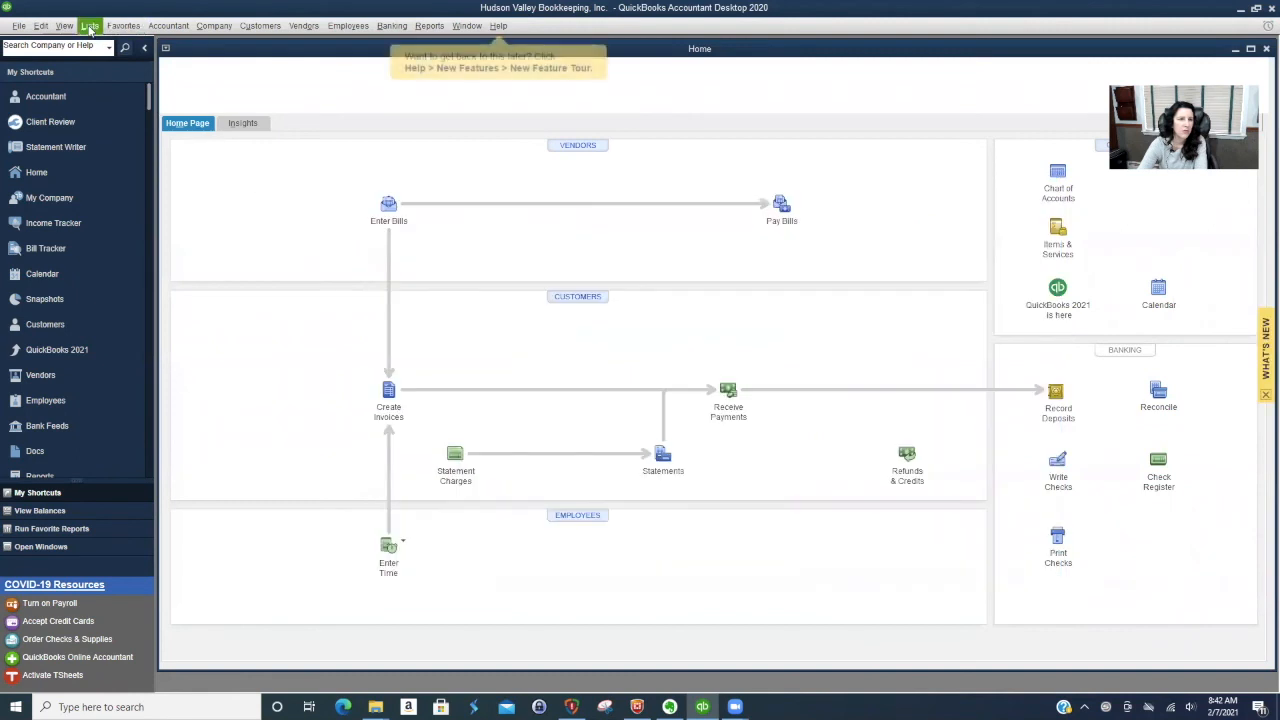
# - Open the Chart of Accounts and maximize its window
pyautogui.click(90, 26)
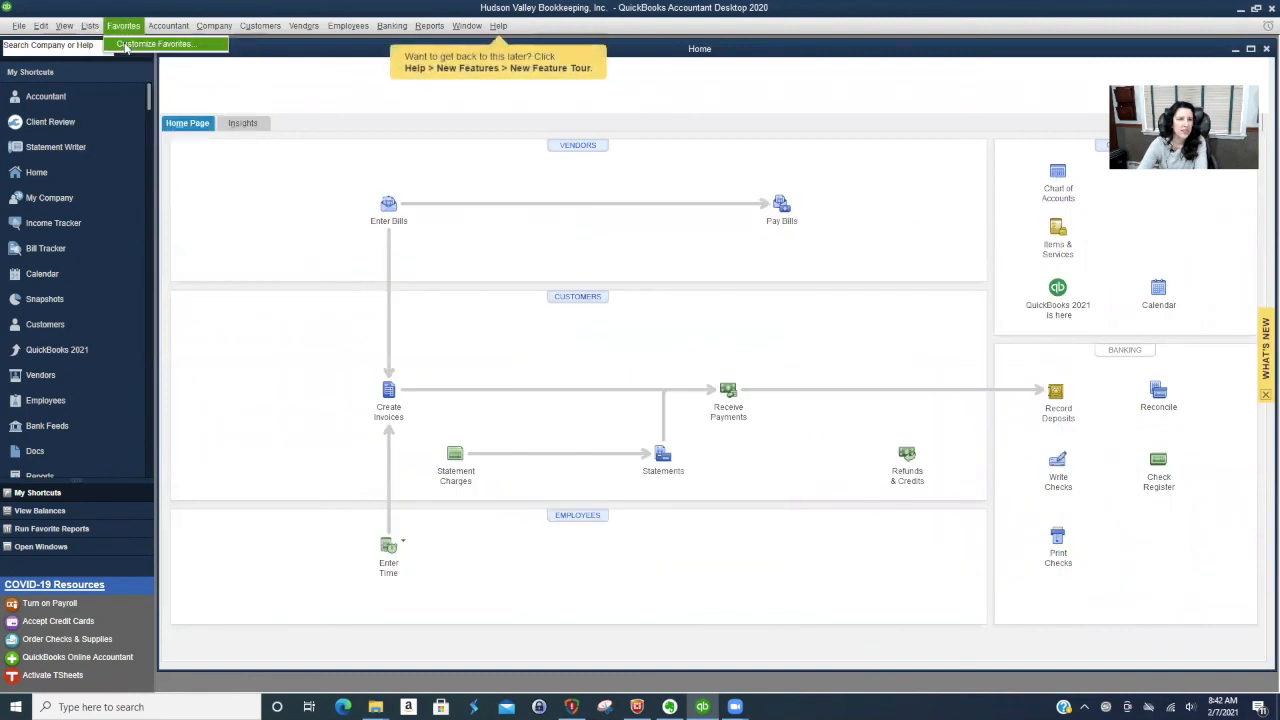
pyautogui.click(120, 44)
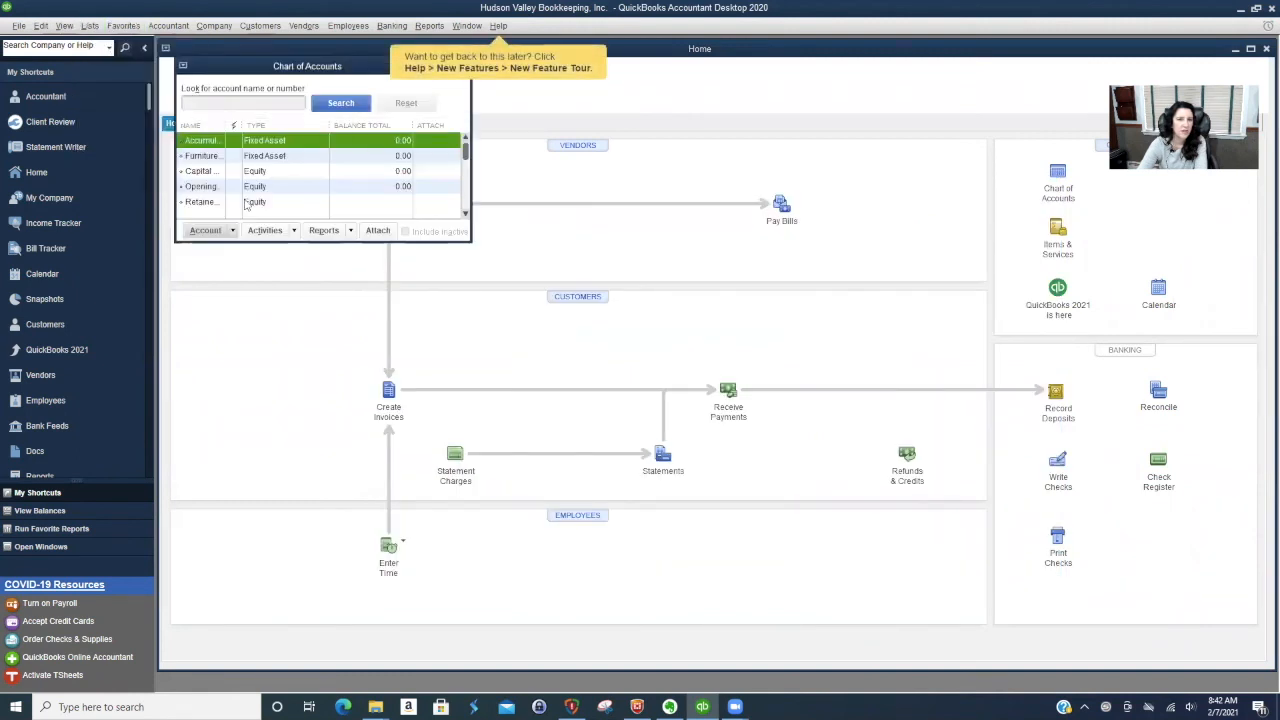
pyautogui.moveTo(288, 65); pyautogui.dragTo(570, 162)
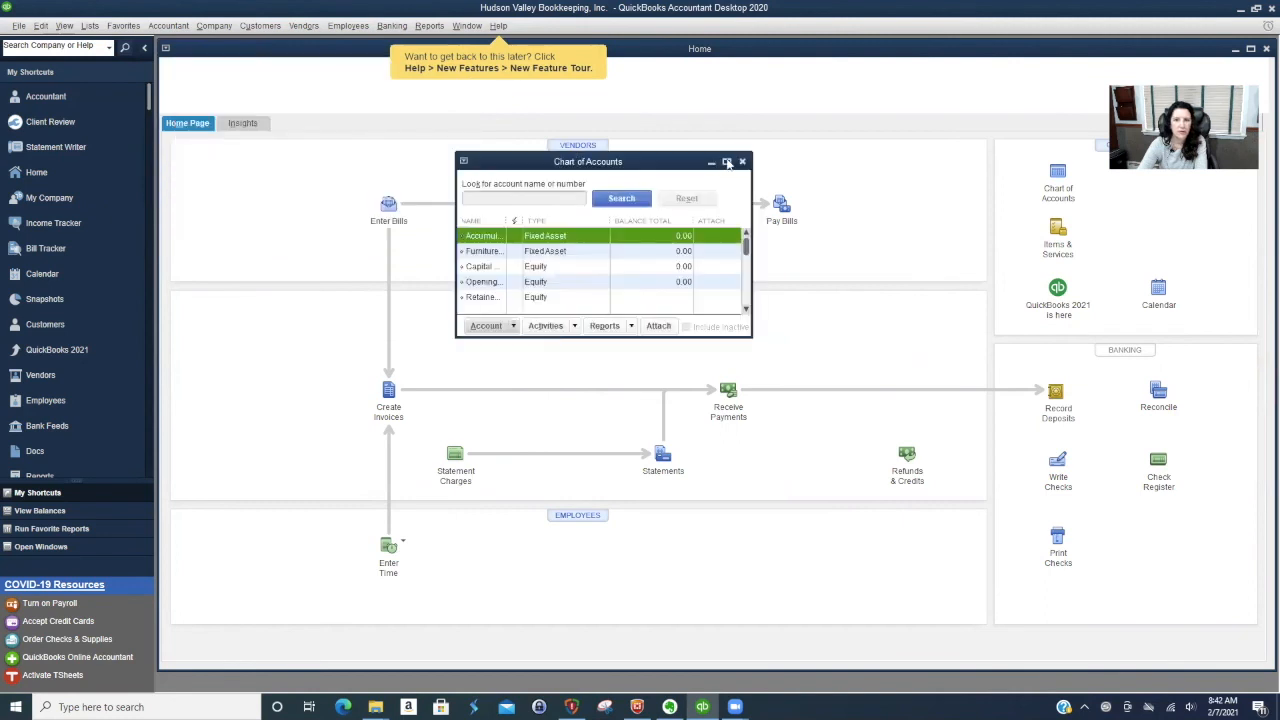
pyautogui.click(727, 163)
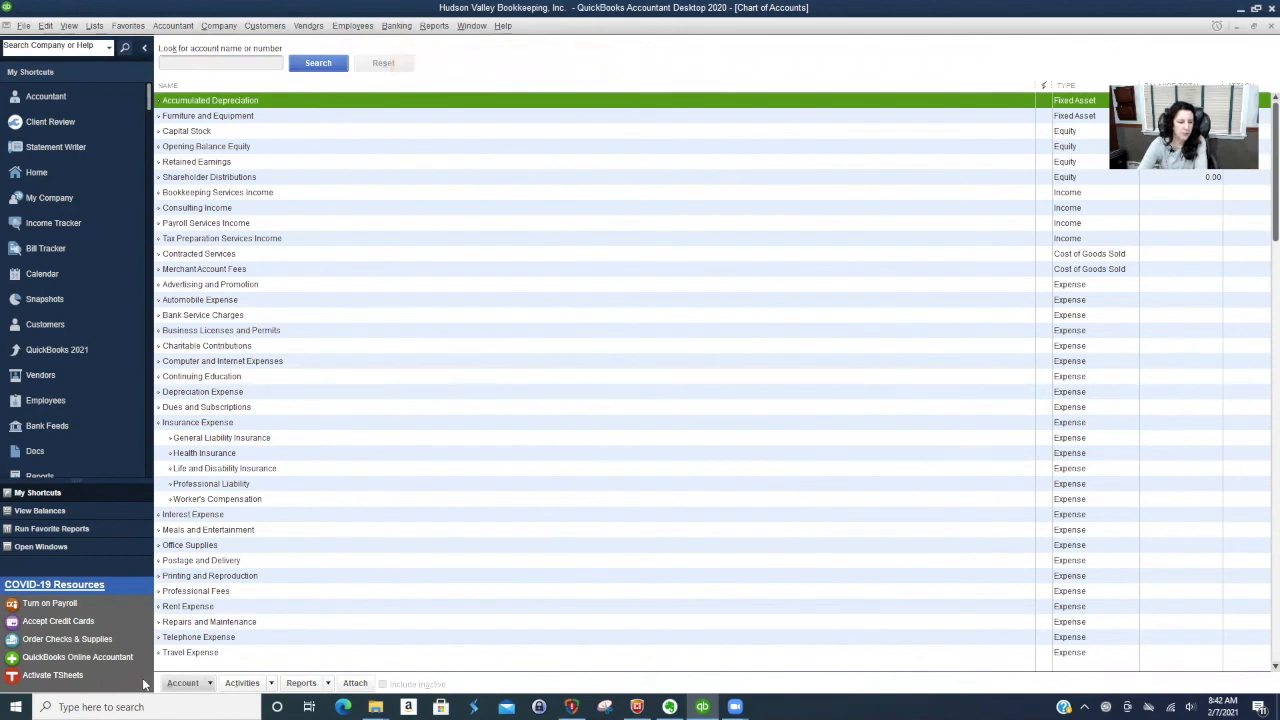
# - Add a new Bank account named Chase Checking and decline setting up bank feeds for it
pyautogui.click(210, 683)
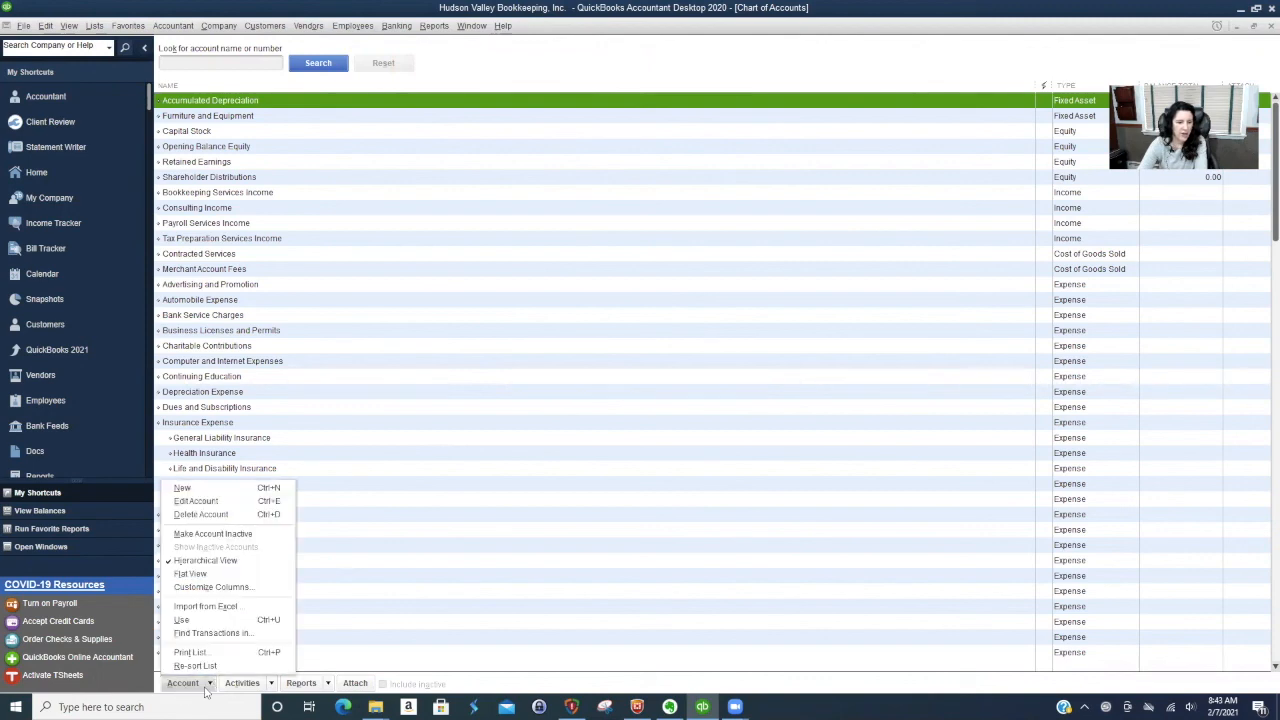
pyautogui.click(224, 491)
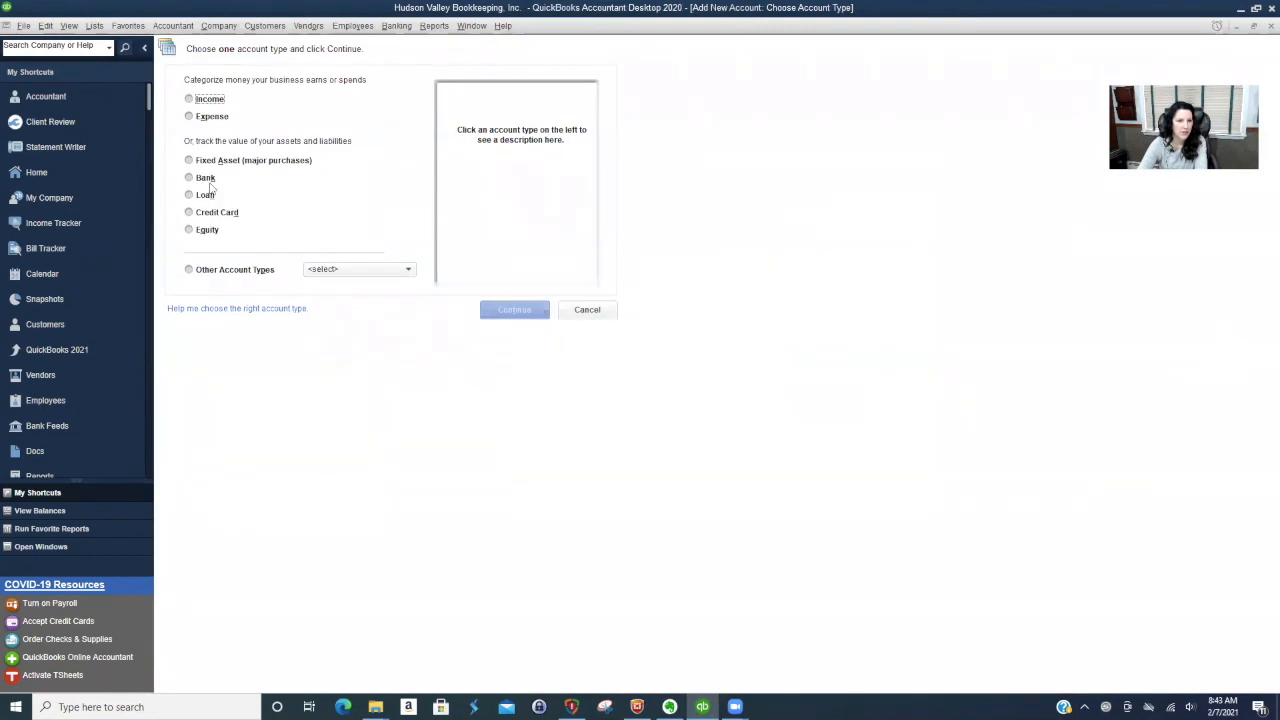
pyautogui.click(189, 178)
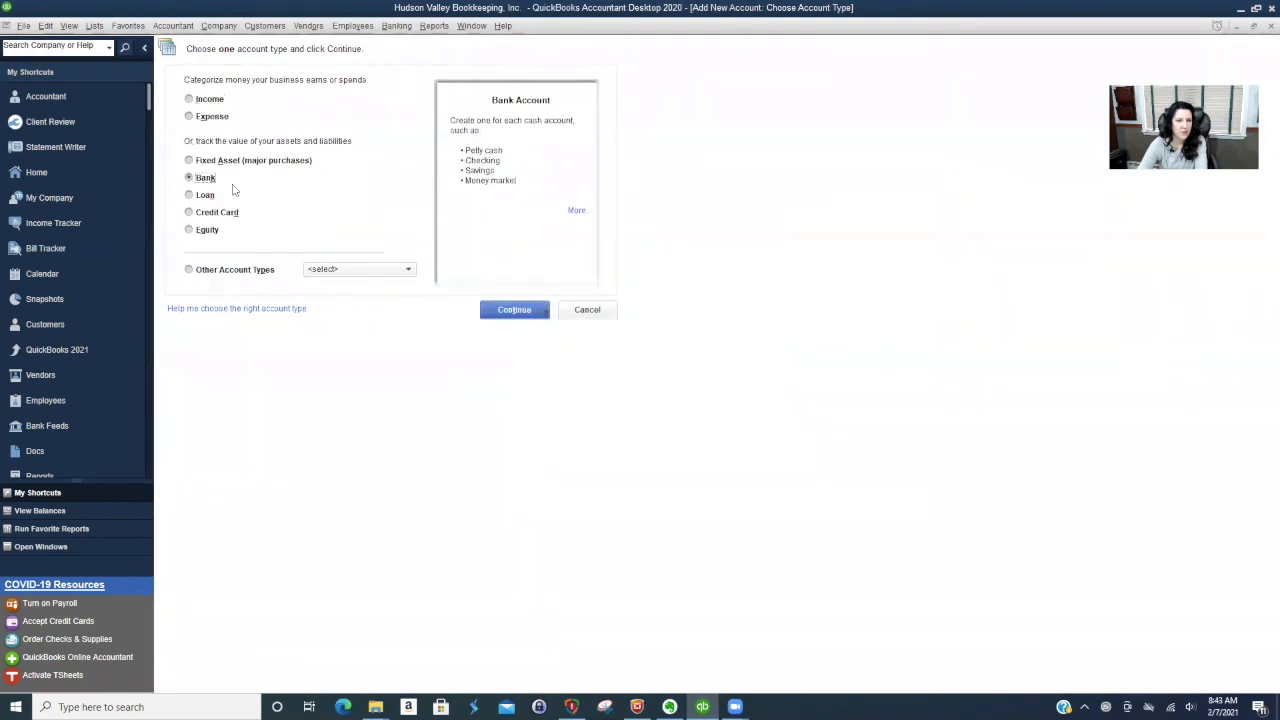
pyautogui.click(512, 310)
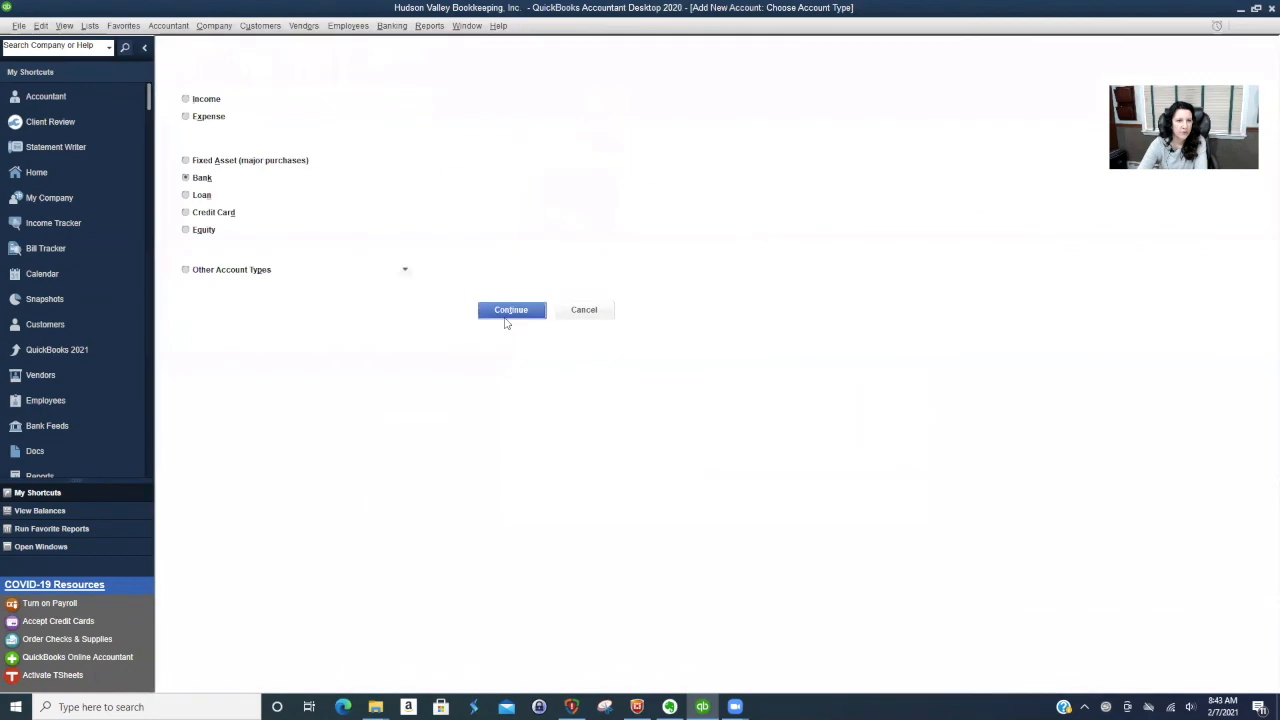
pyautogui.write('C')
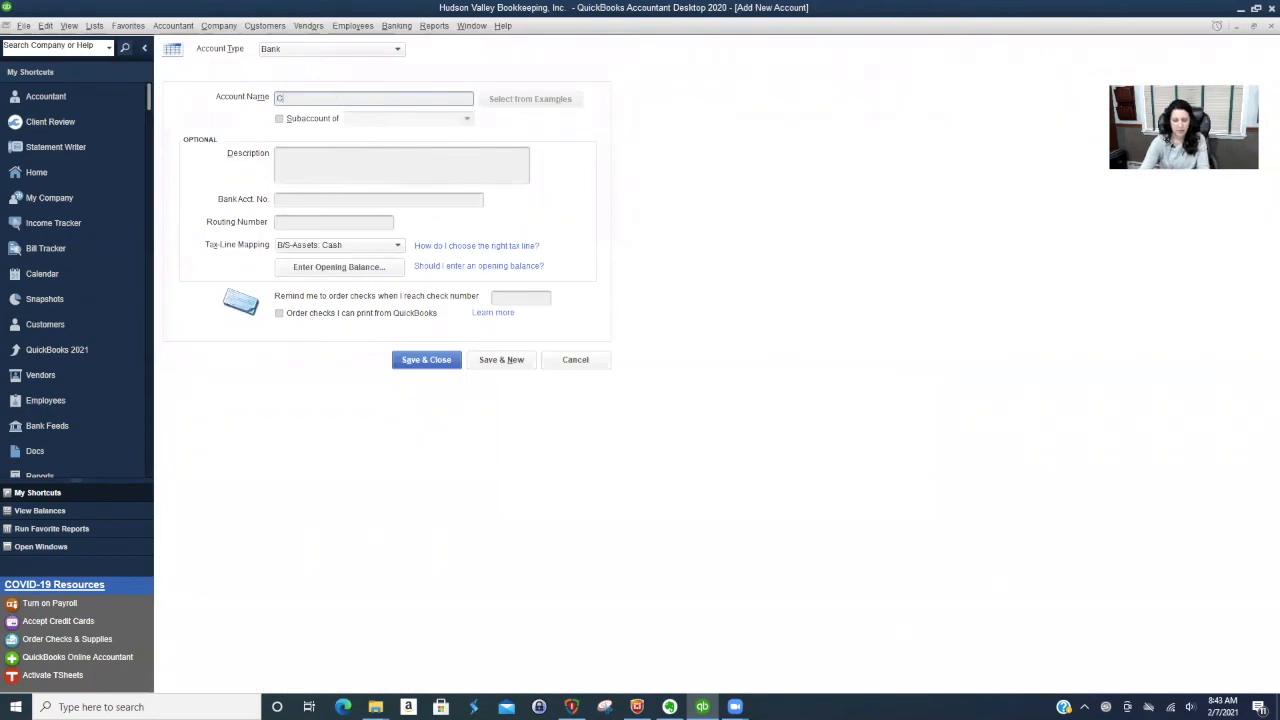
pyautogui.write('hase Checking')
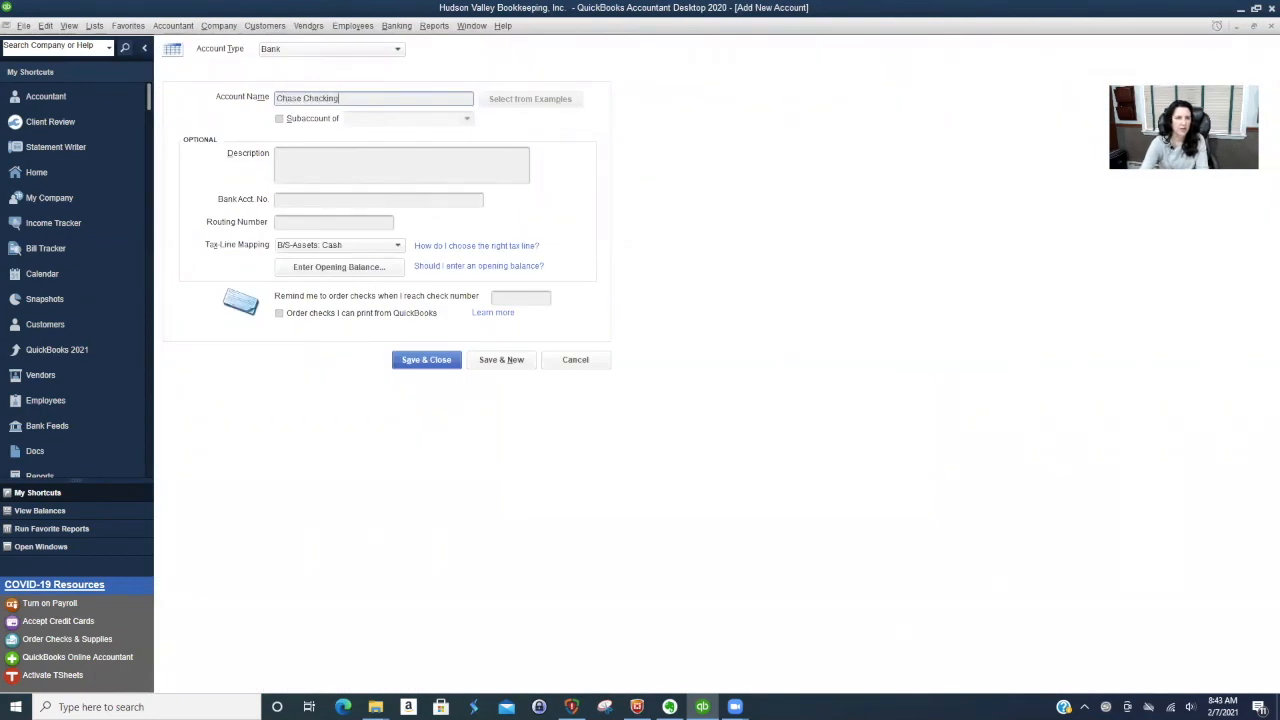
pyautogui.click(430, 360)
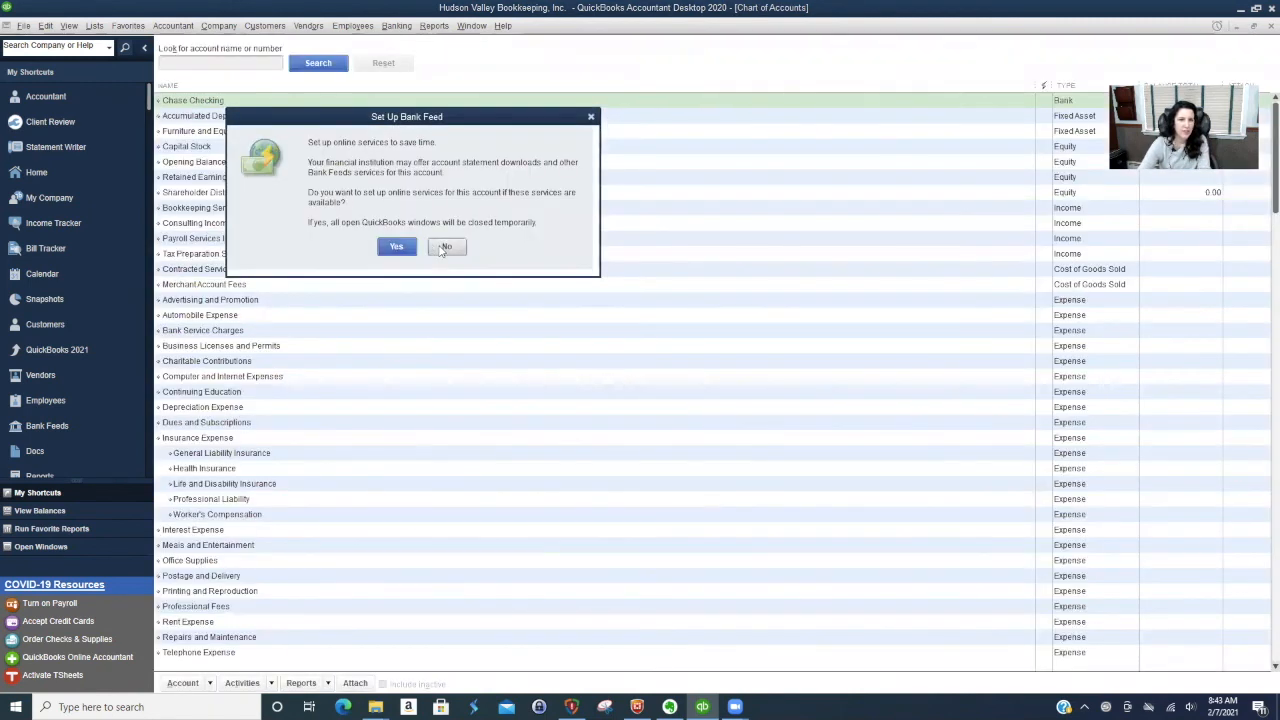
pyautogui.click(445, 247)
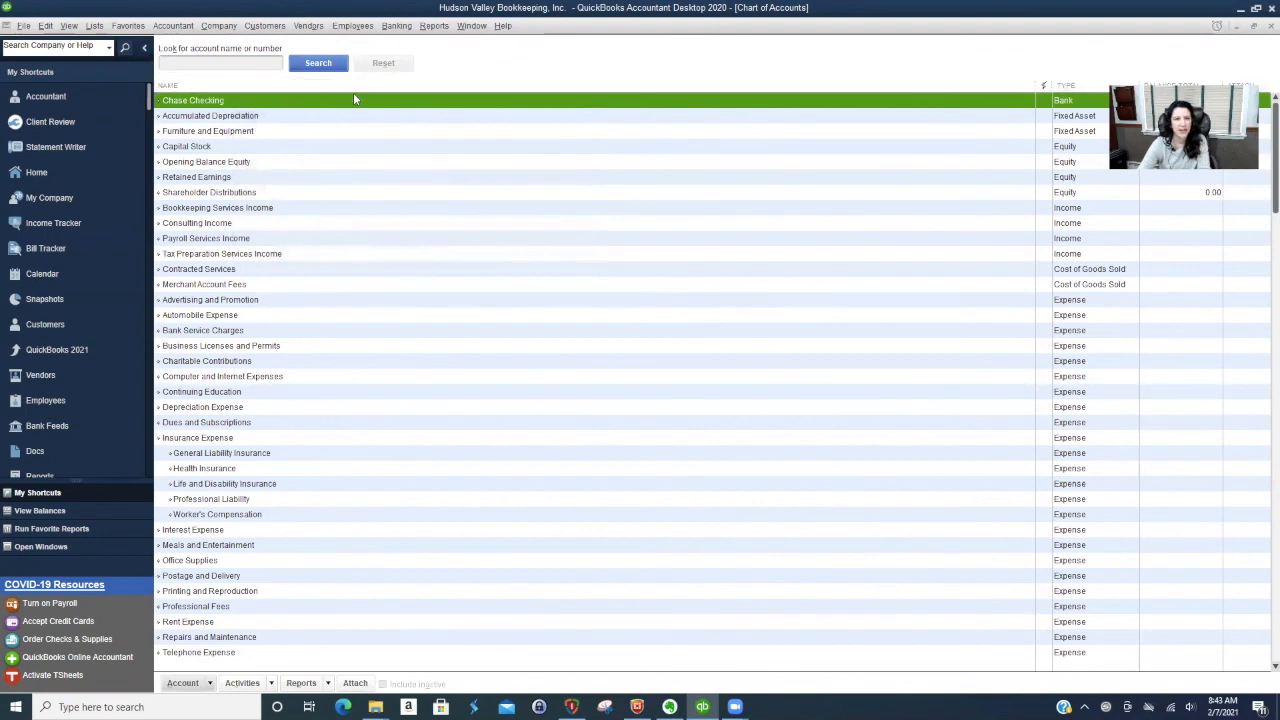